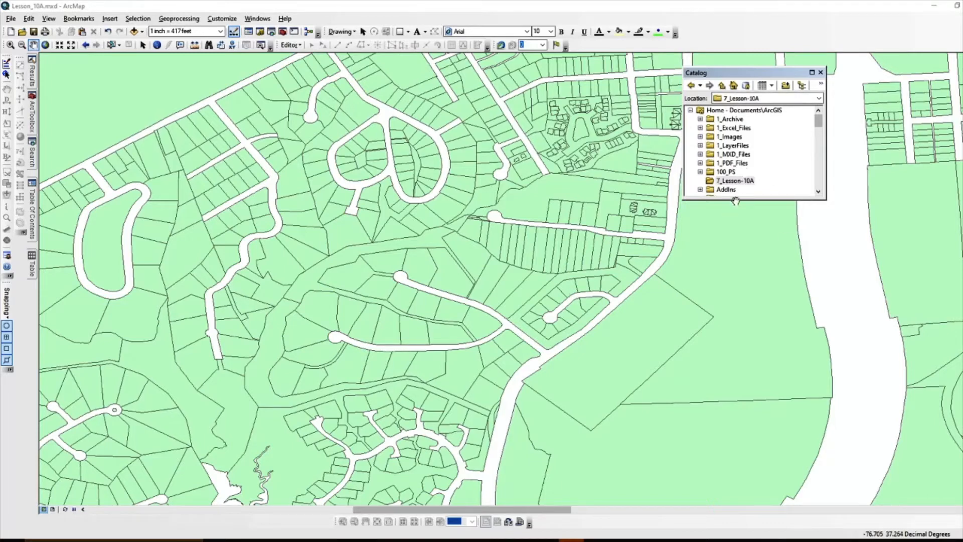
- Create a new file geodatabase inside the 7_Lesson-10A folder
click(736, 181)
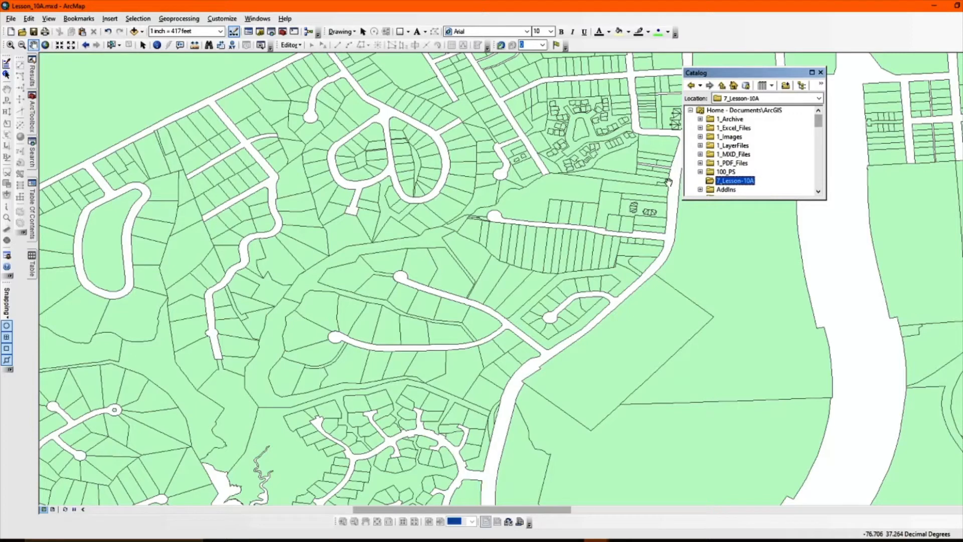
right_click(742, 183)
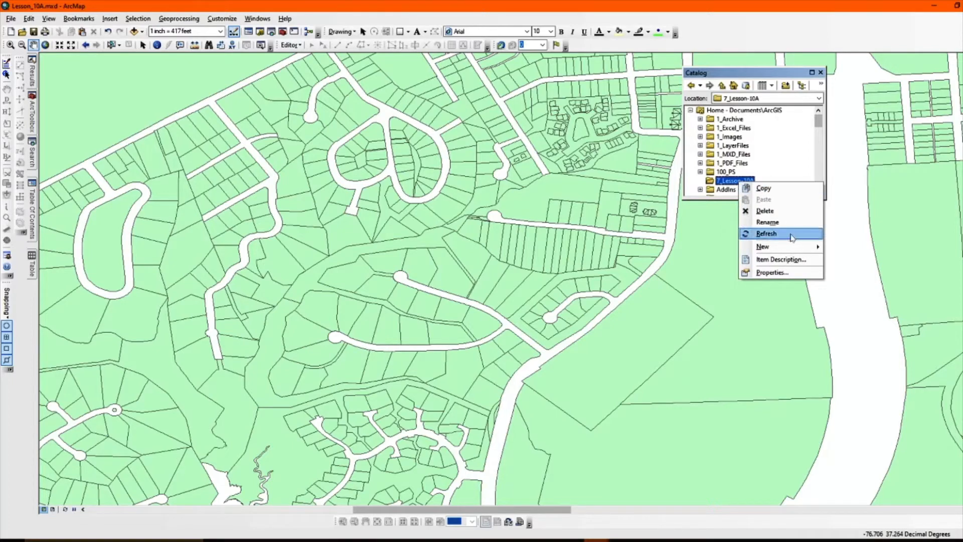
mouse_move(781, 249)
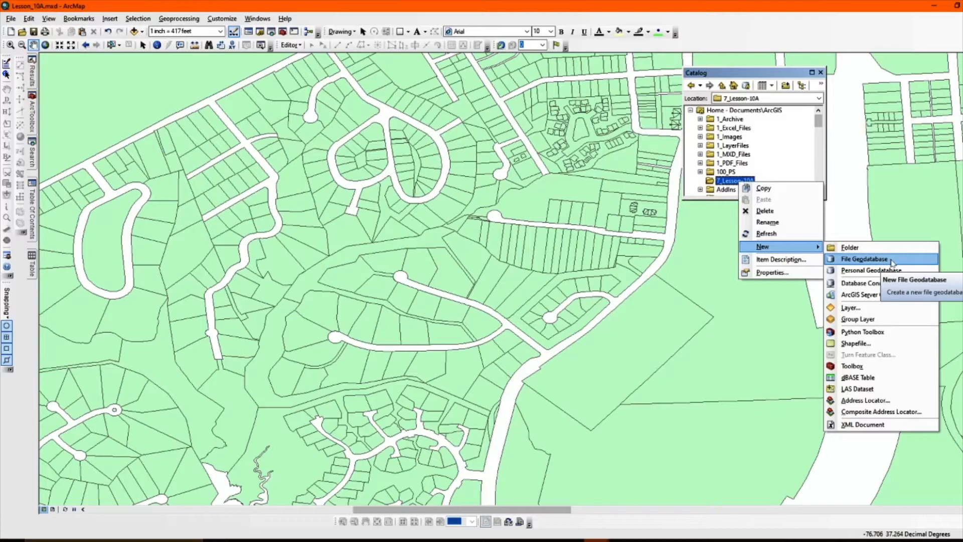
click(891, 260)
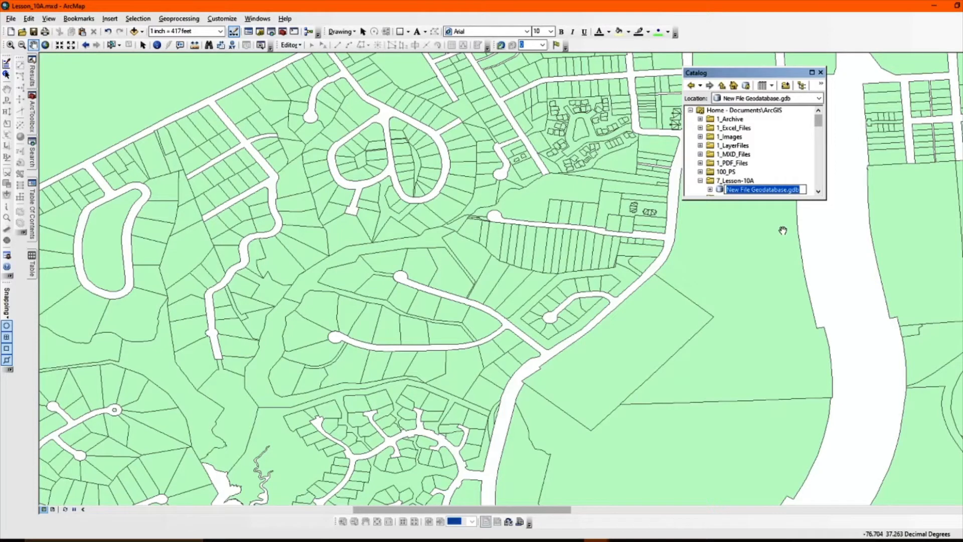
- Name the new file geodatabase Lesson10a_Geodatabase.gdb
key(Home)
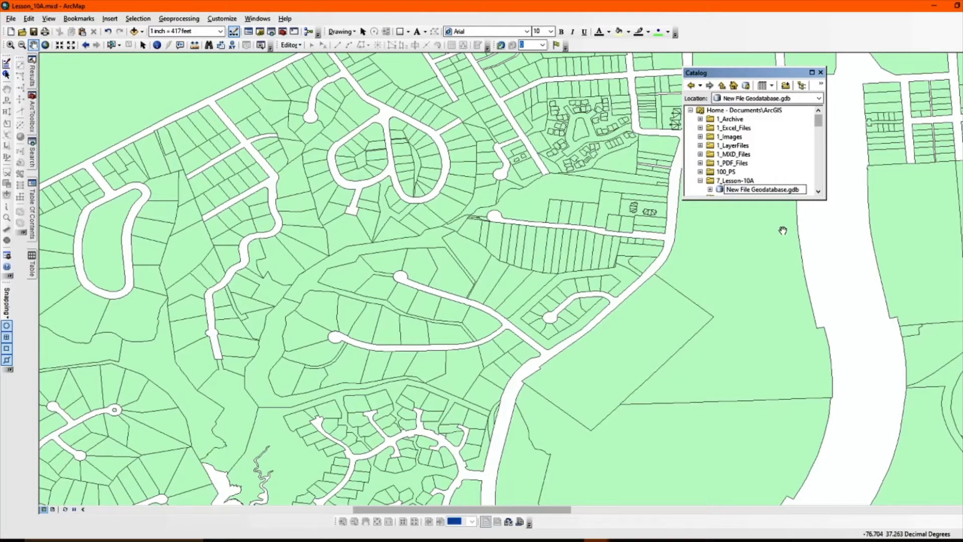
text(Lesson10a)
key(Delete)
key(Delete)
key(Delete)
key(Delete)
key(Delete)
key(Delete)
key(Delete)
key(Delete)
key(Delete)
text(_)
key(Return)
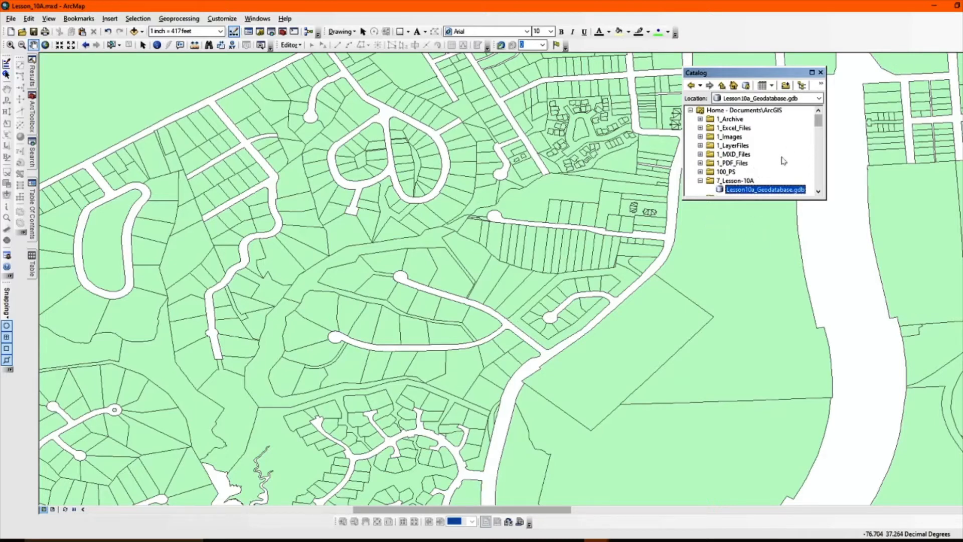
- Start a new feature class in Lesson10a_Geodatabase.gdb named LineType, with the alias Line and the type Line Features
scroll(784, 160, down, 1)
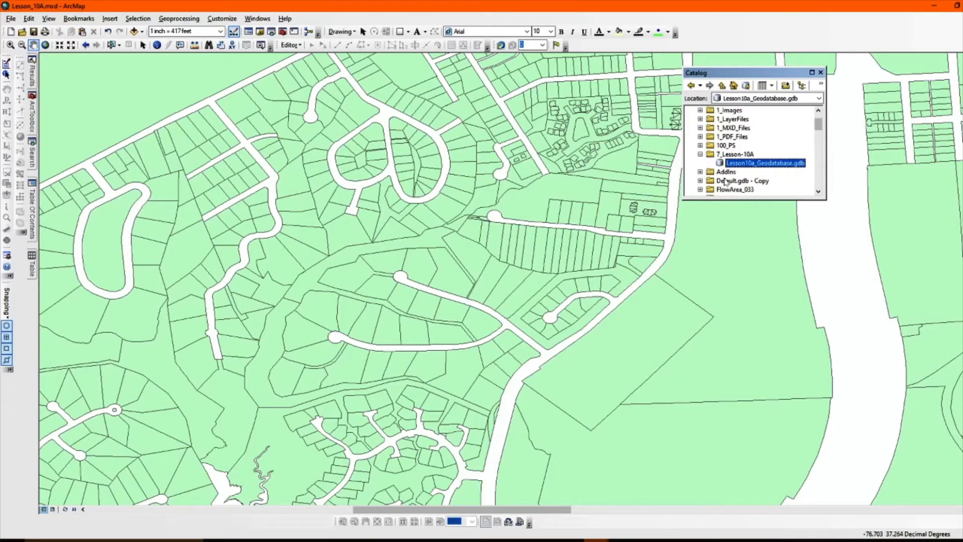
right_click(761, 167)
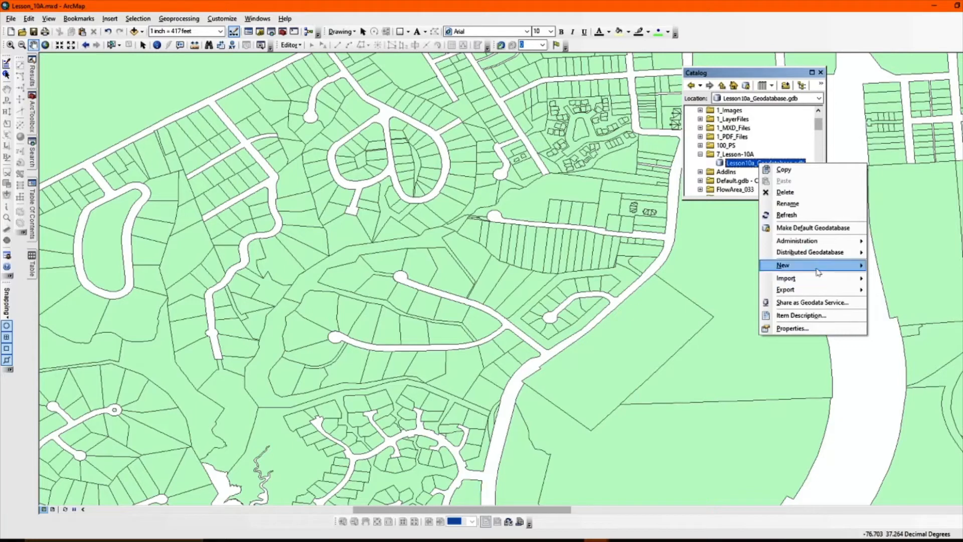
mouse_move(817, 268)
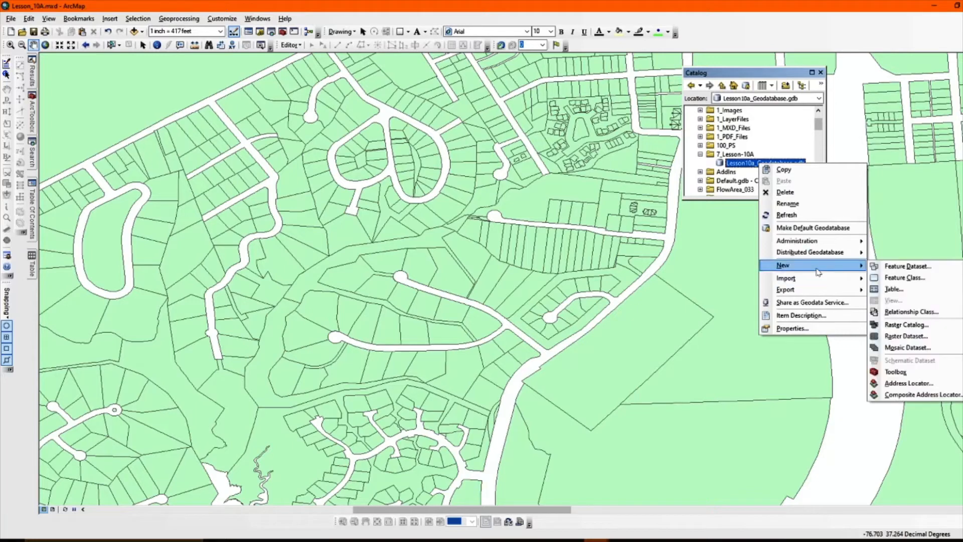
click(926, 282)
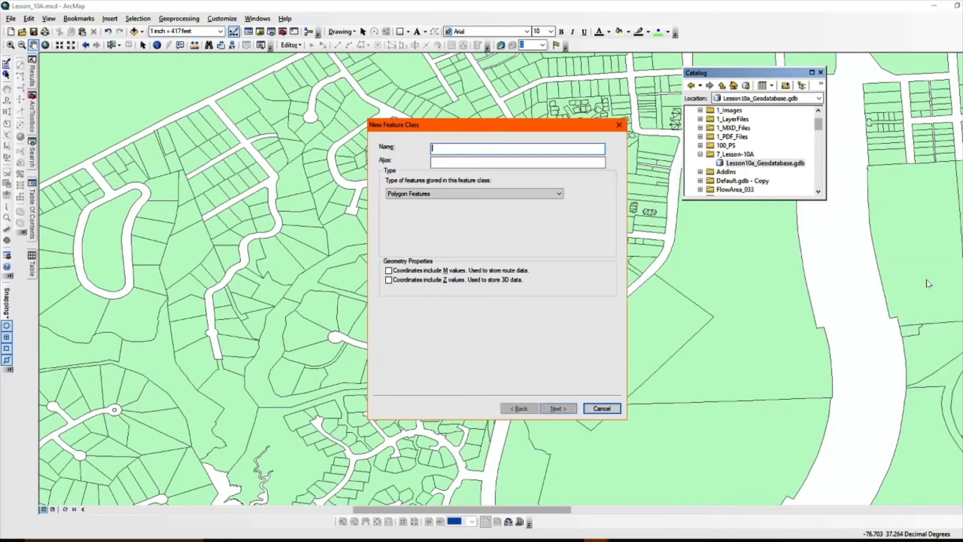
drag(521, 129, 540, 127)
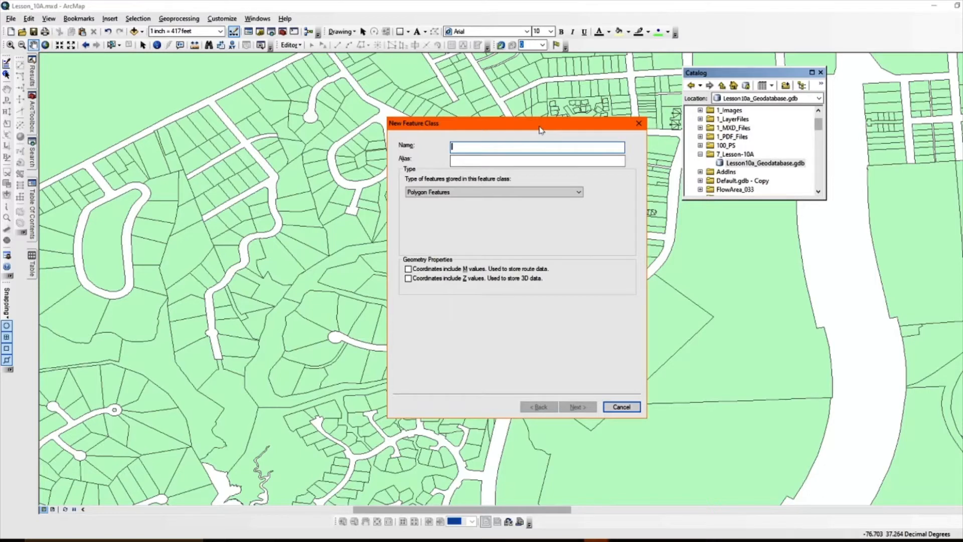
text(L)
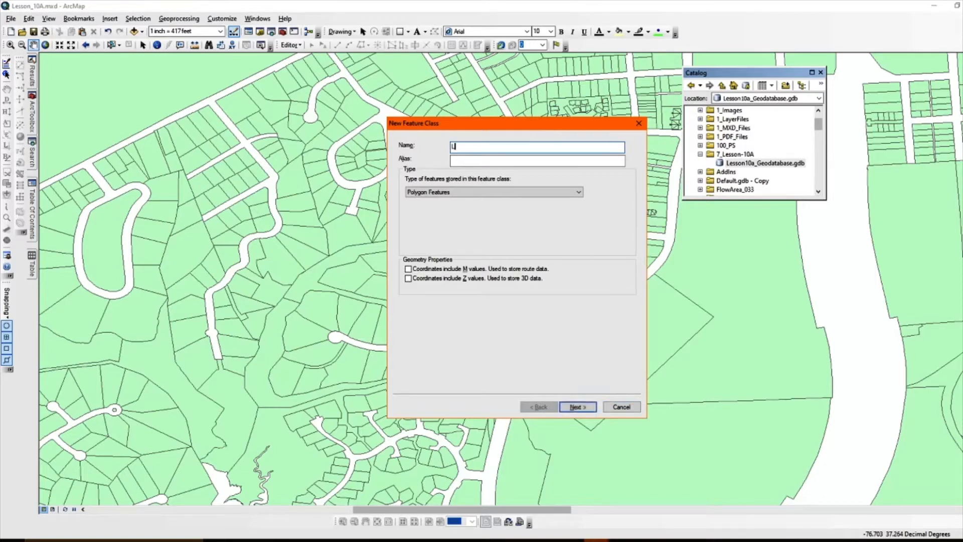
text(ineType)
key(Tab)
text(Line)
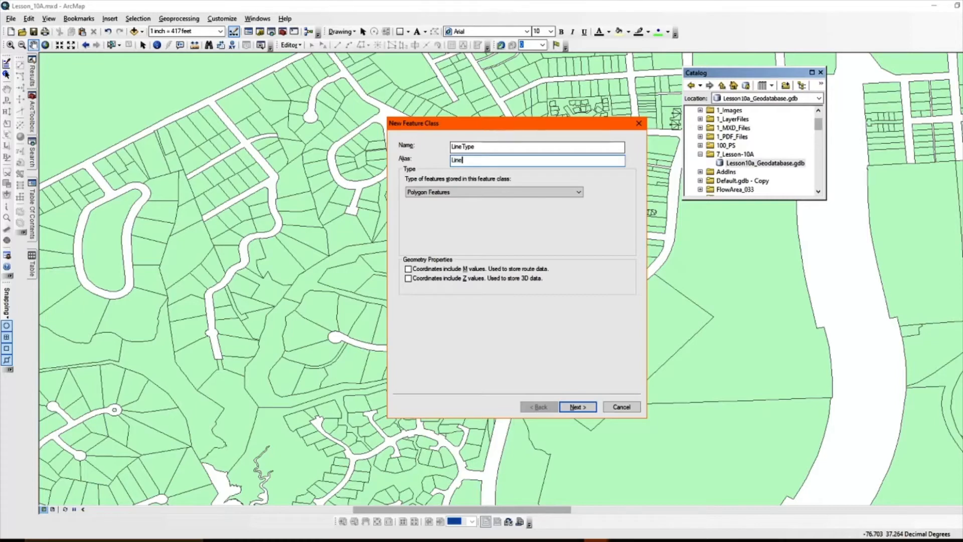
click(568, 197)
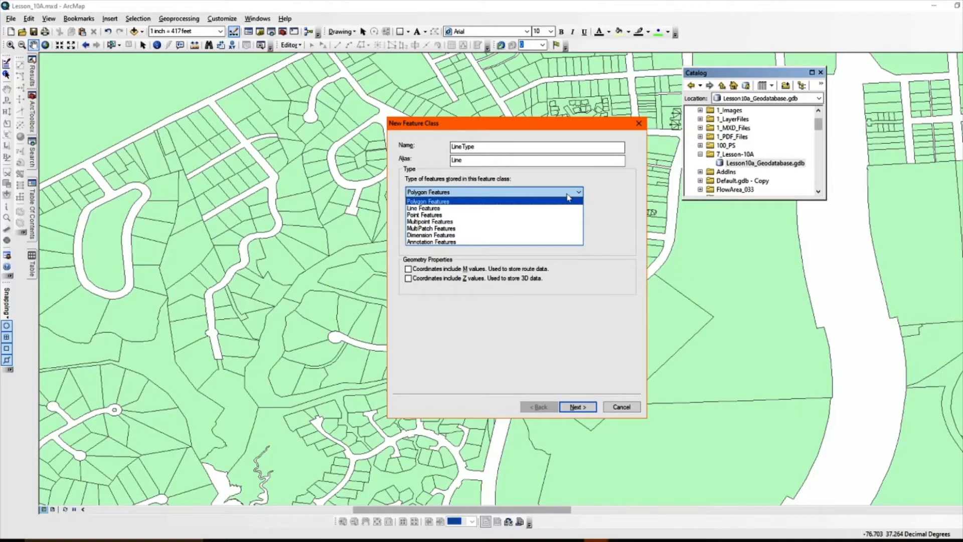
click(535, 210)
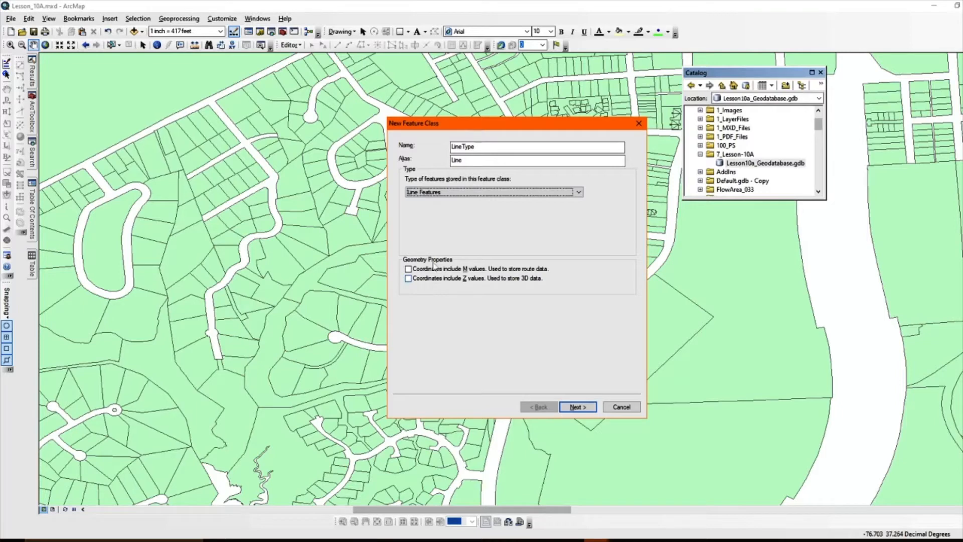
- Accept the NAD 1983 StatePlane Virginia South FIPS 4502 (US Feet) coordinate system, the default XY tolerance and the default storage configuration
click(588, 409)
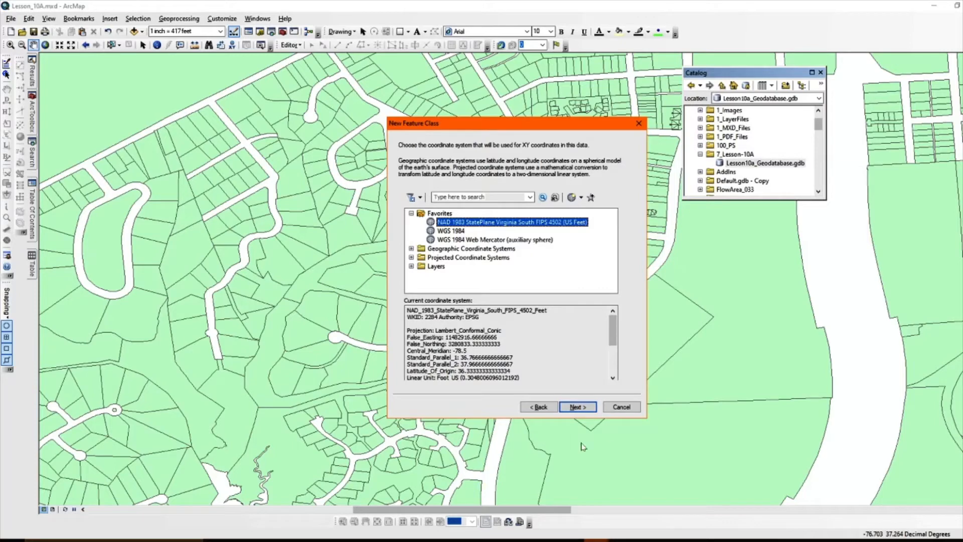
click(585, 409)
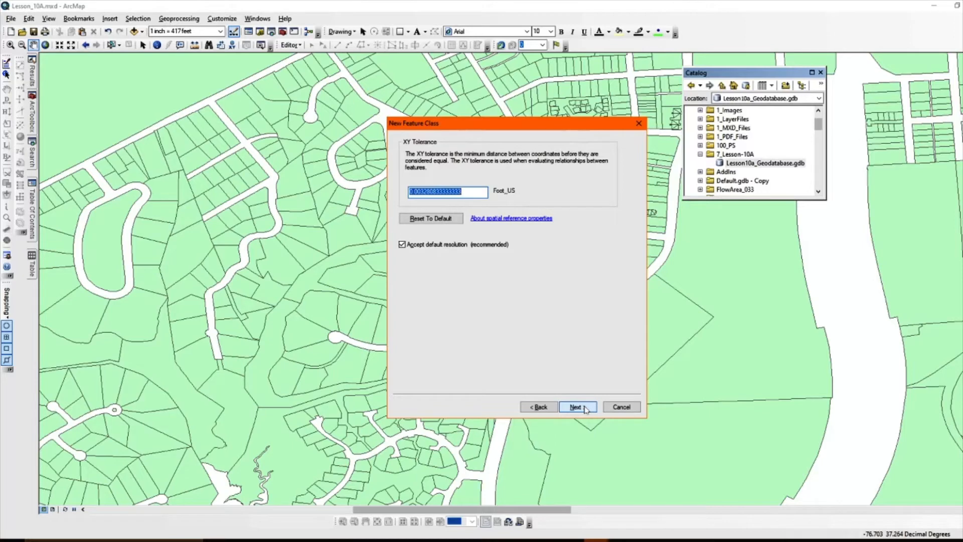
click(585, 408)
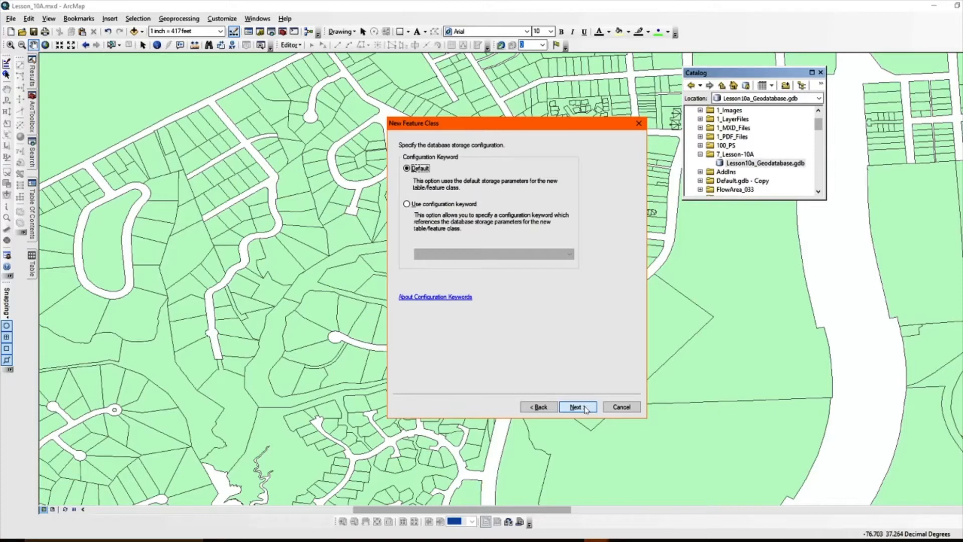
click(576, 407)
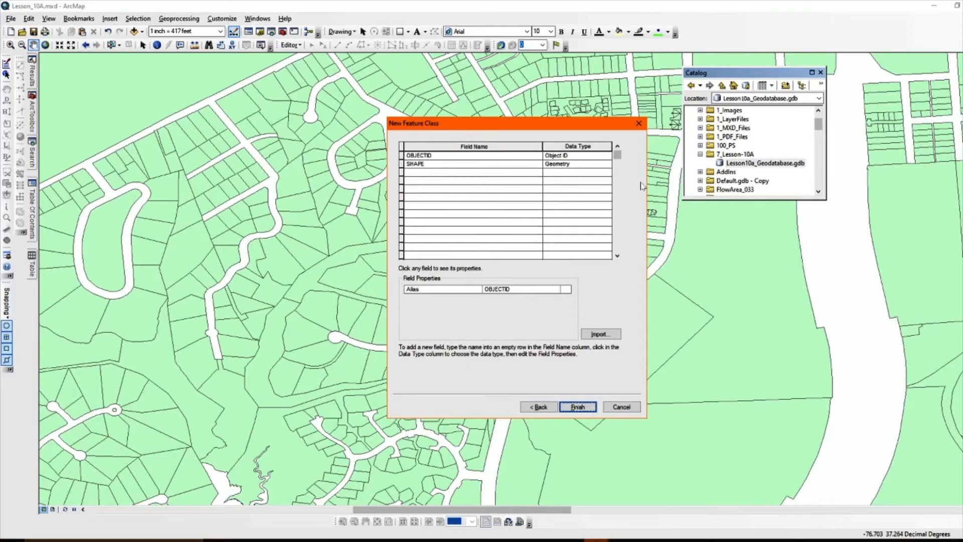
- Add a field called NAME with the Text data type below the OBJECTID and SHAPE fields
click(589, 157)
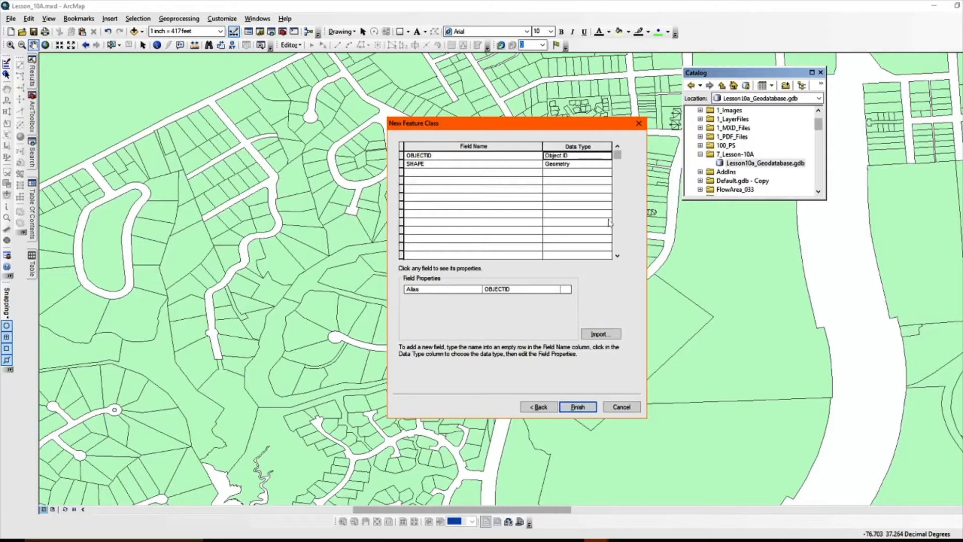
click(596, 166)
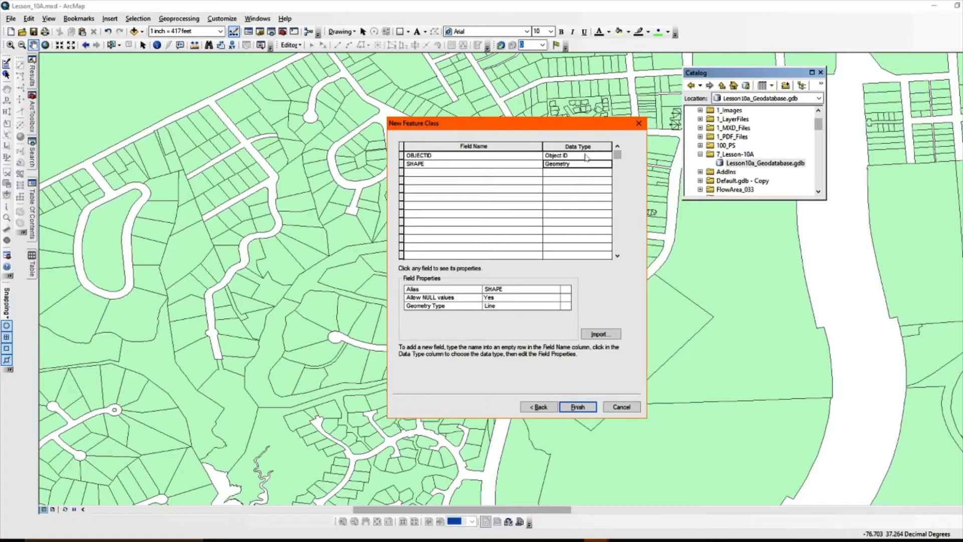
click(583, 157)
click(584, 165)
click(479, 174)
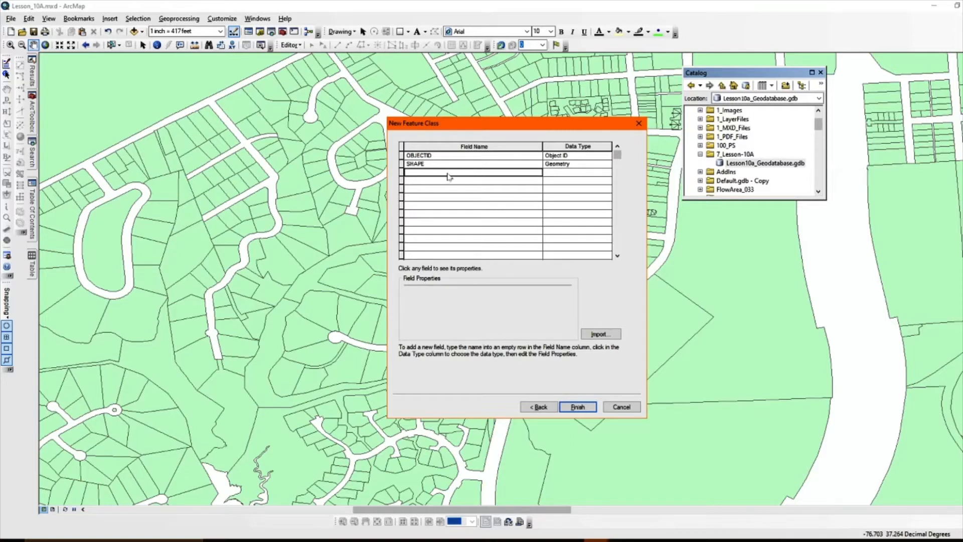
key(Up)
click(417, 176)
click(422, 176)
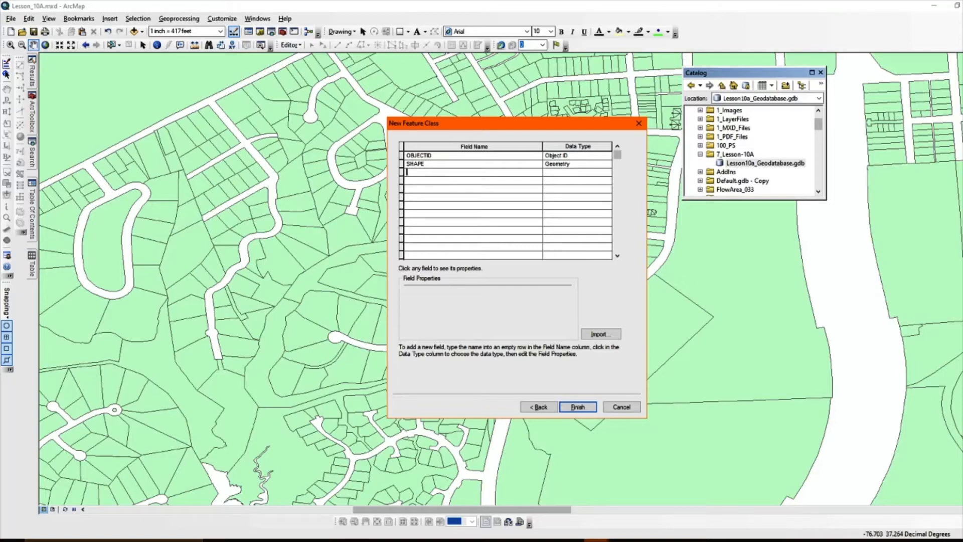
text(NAME)
click(595, 173)
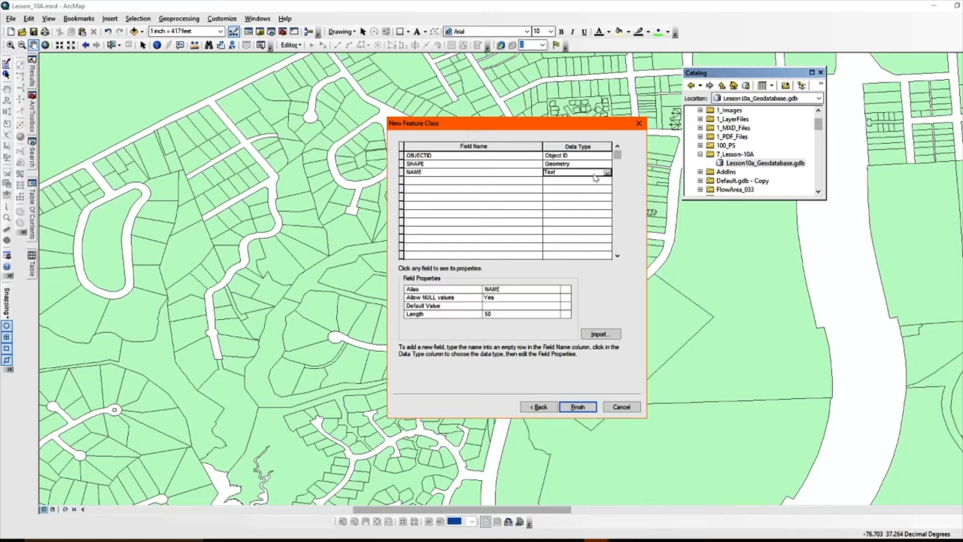
click(596, 176)
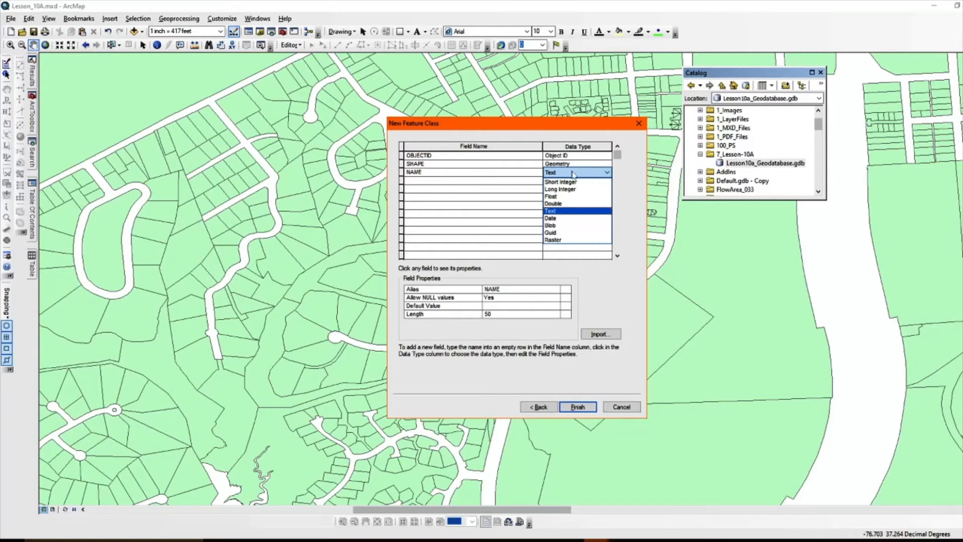
click(576, 173)
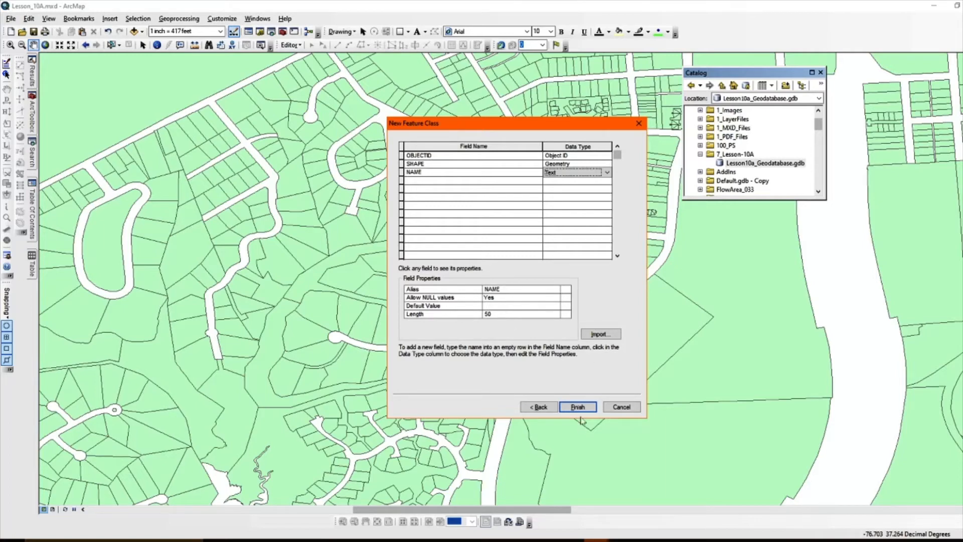
- Add a field called NoID with the Double data type to the feature class
click(427, 181)
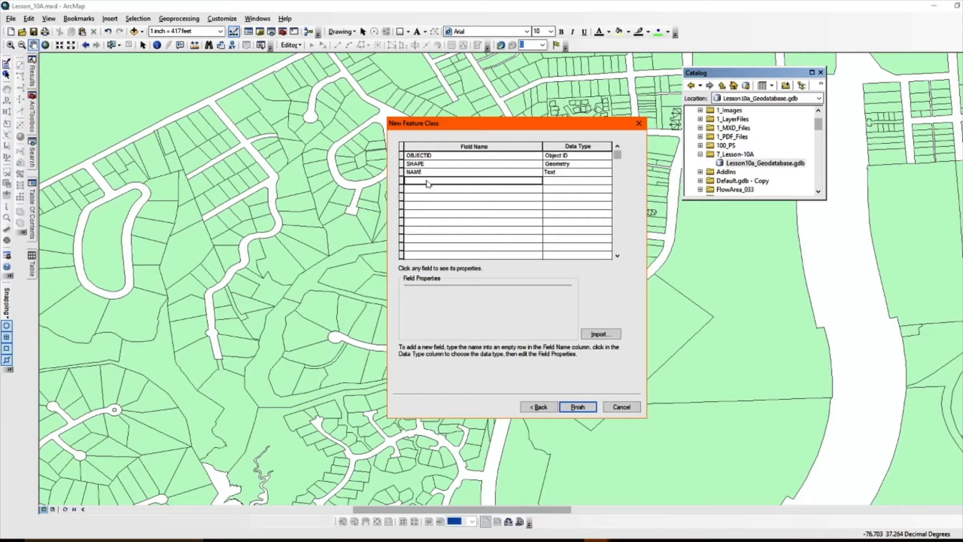
text(N)
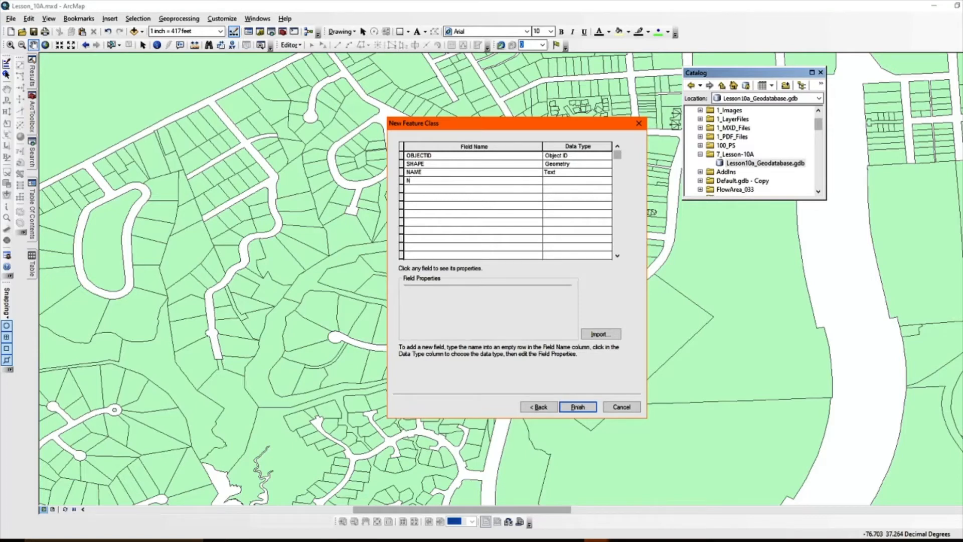
text(oID)
click(586, 180)
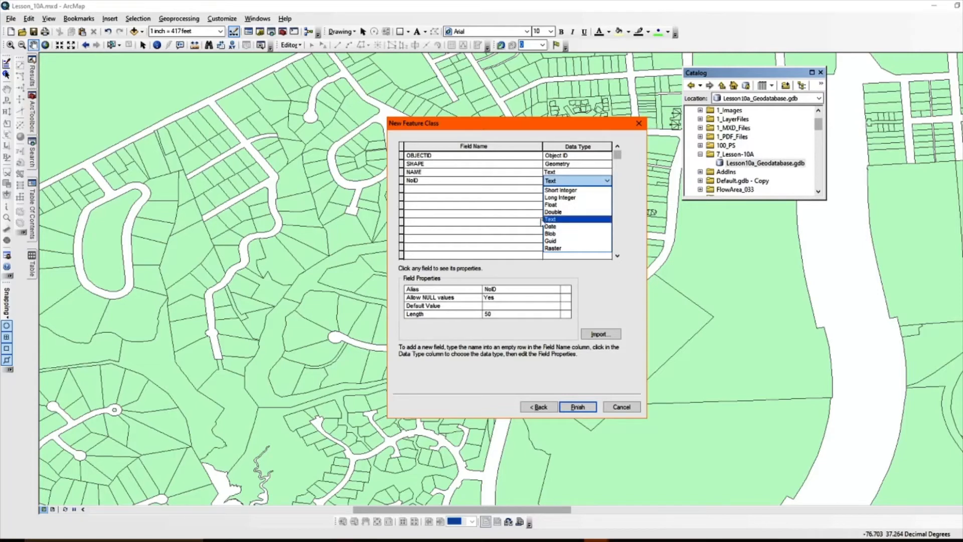
click(575, 215)
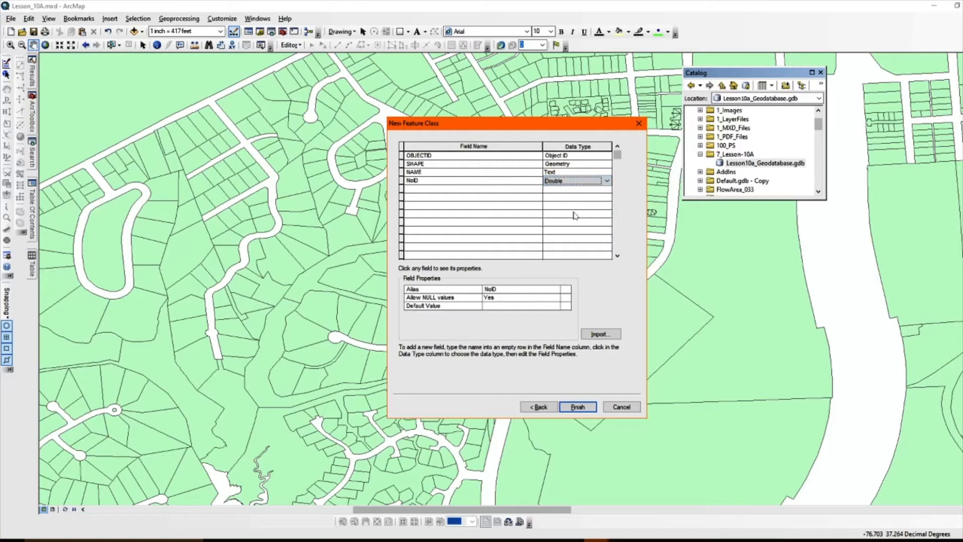
- Add a field called REMARKS with the Text data type and select its length property
click(438, 189)
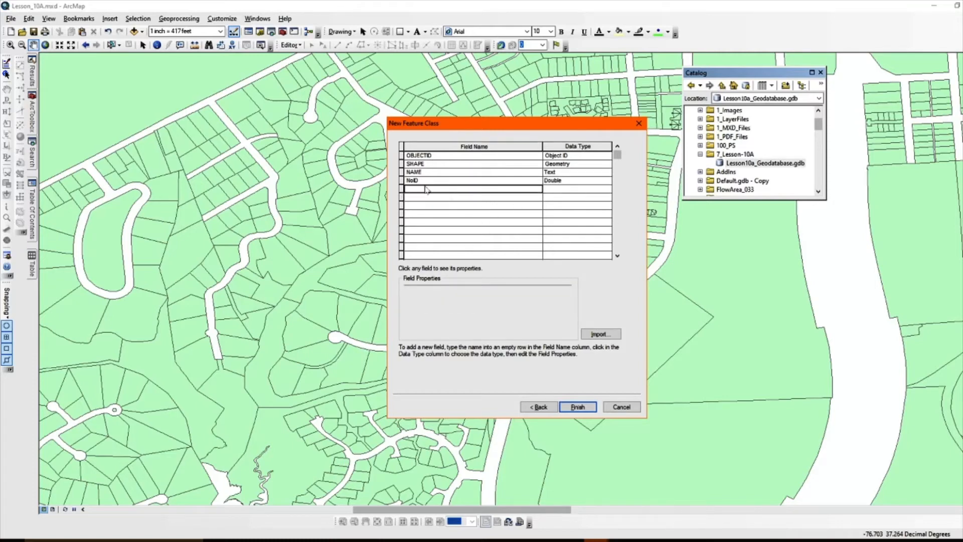
text(Sh)
key(BackSpace)
key(BackSpace)
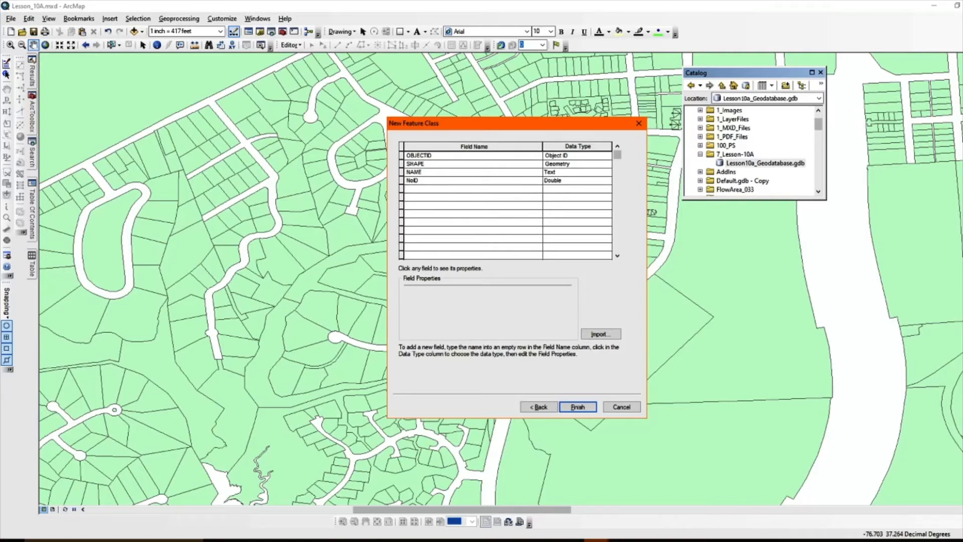
text(REMARKS)
click(587, 193)
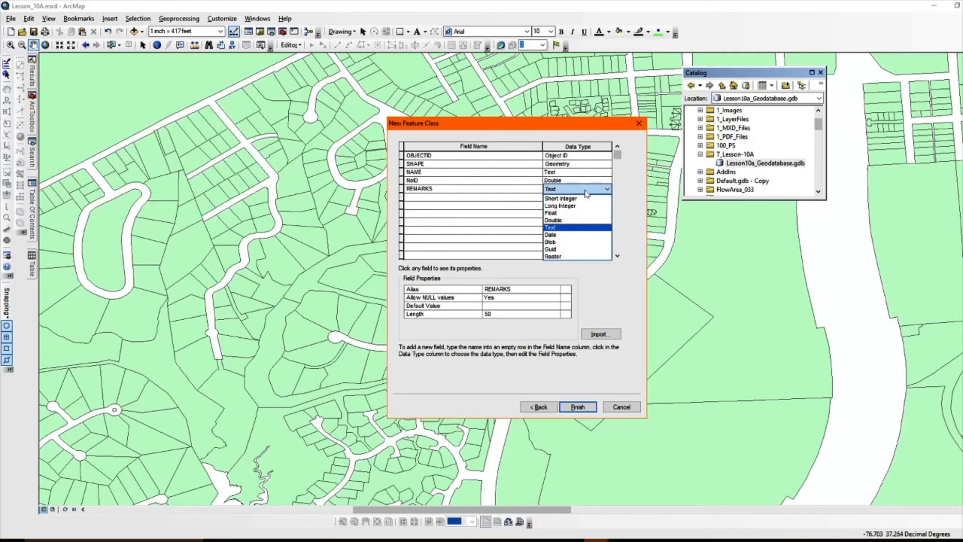
click(571, 230)
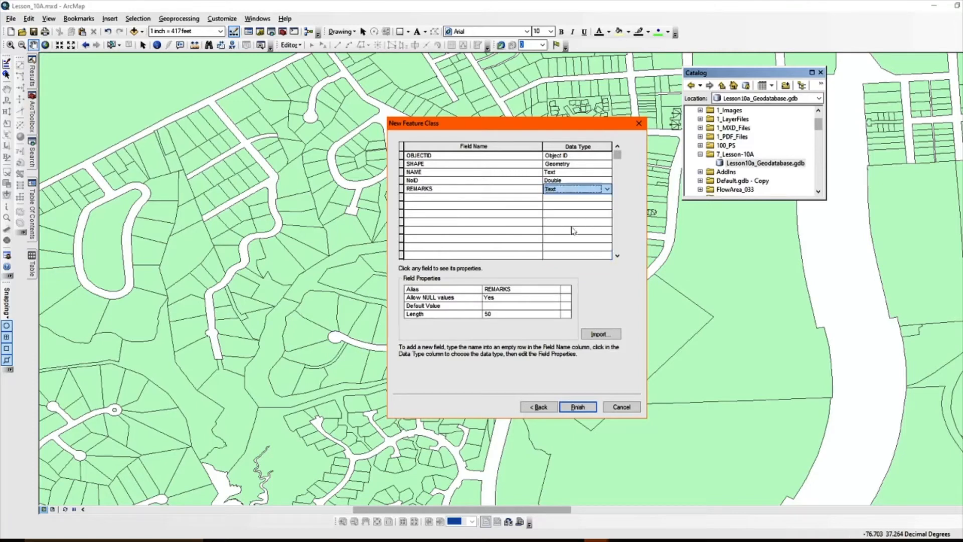
click(499, 317)
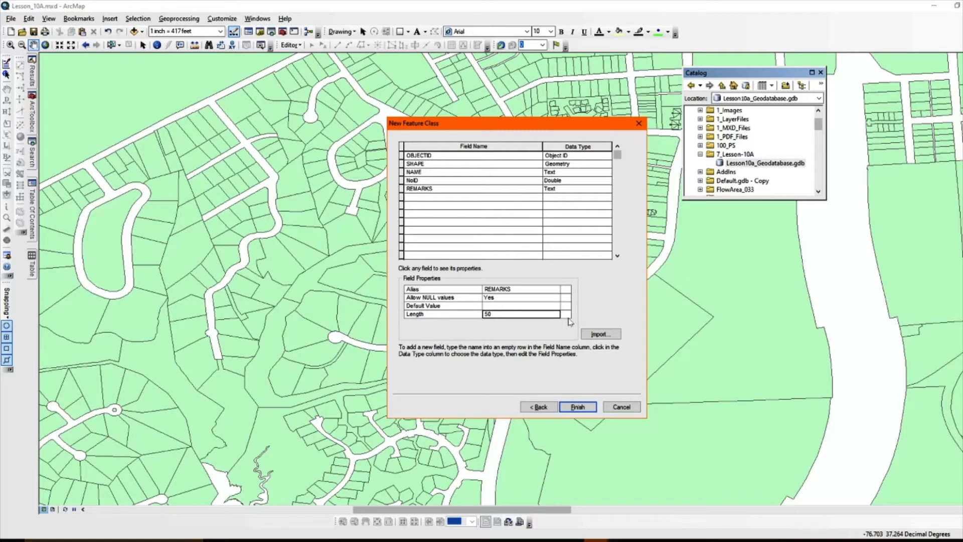
- Set the REMARKS field length to 125, finish creating the feature class and dismiss the geographic coordinate systems warning
key(BackSpace)
key(BackSpace)
text(125)
click(578, 407)
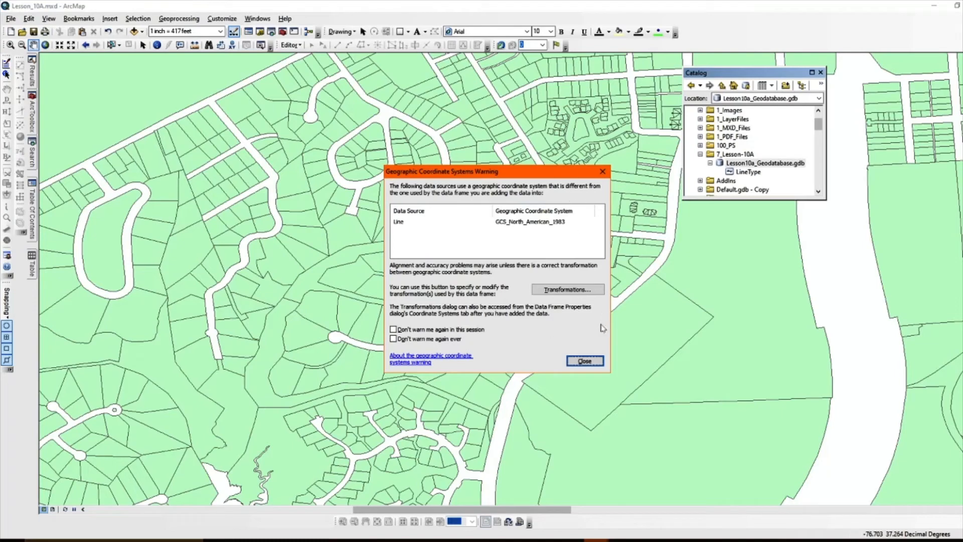
click(587, 361)
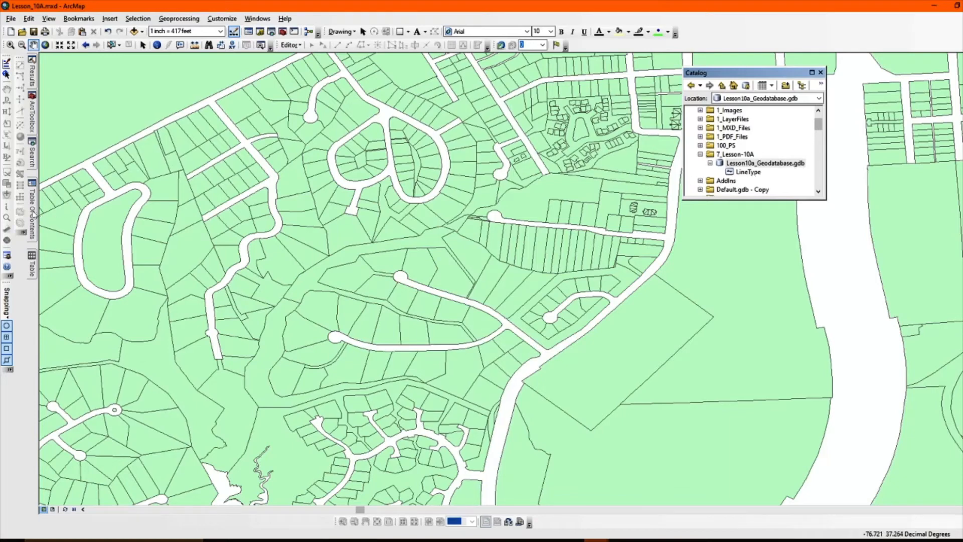
- Start an edit session on the Lesson10a_Geodatabase.gdb workspace and cancel the client selection
mouse_move(36, 215)
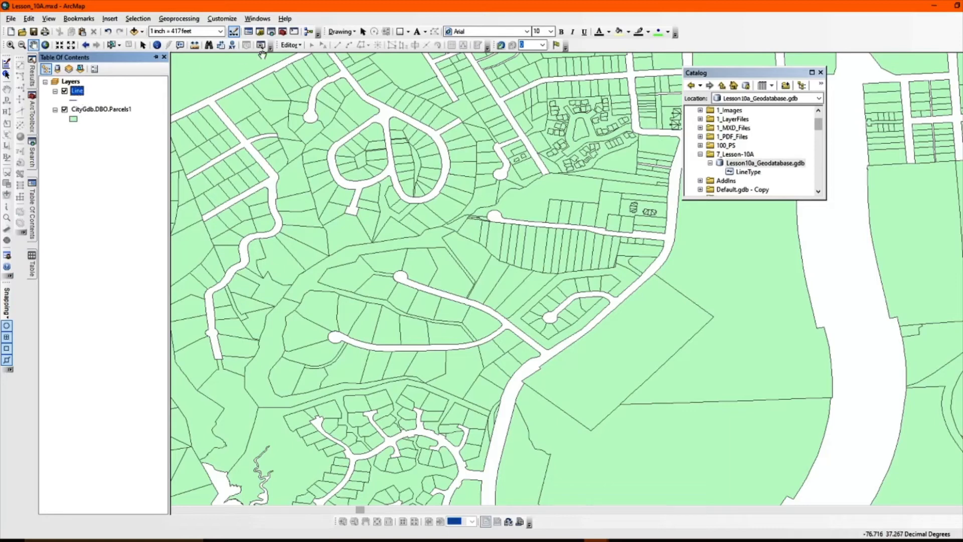
click(299, 46)
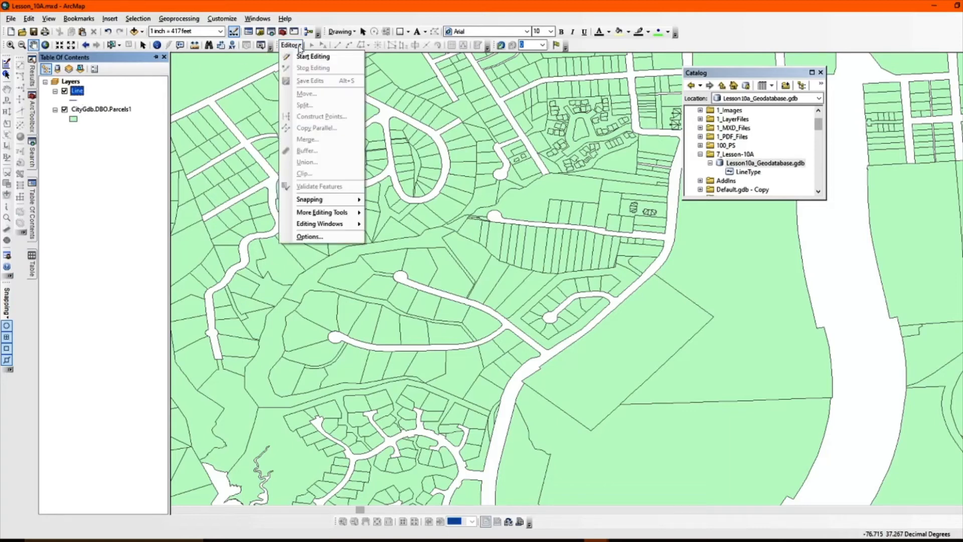
click(306, 57)
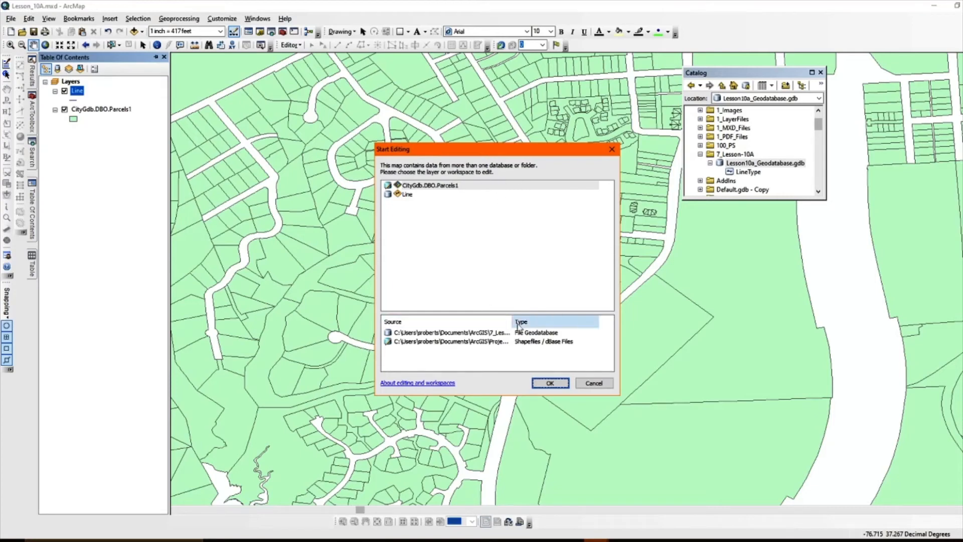
drag(512, 322, 538, 324)
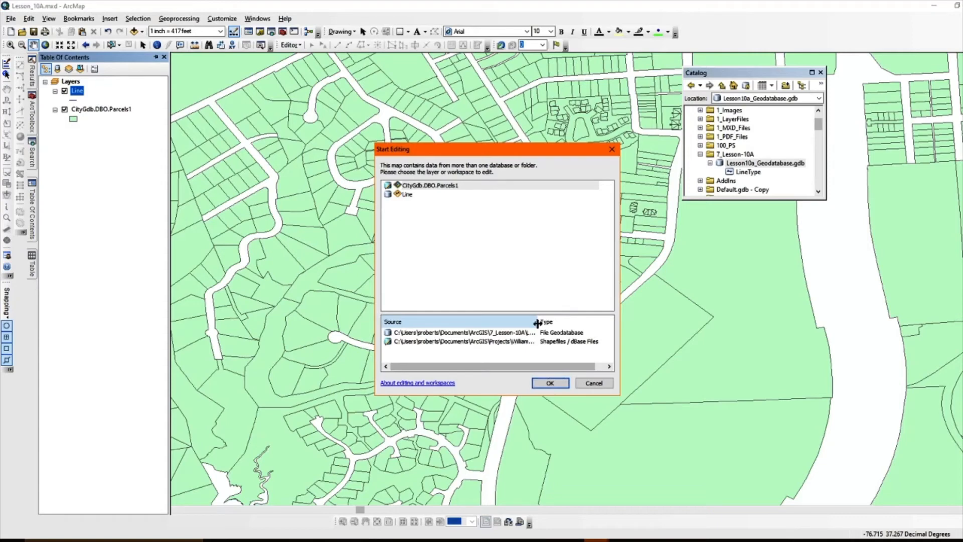
click(503, 334)
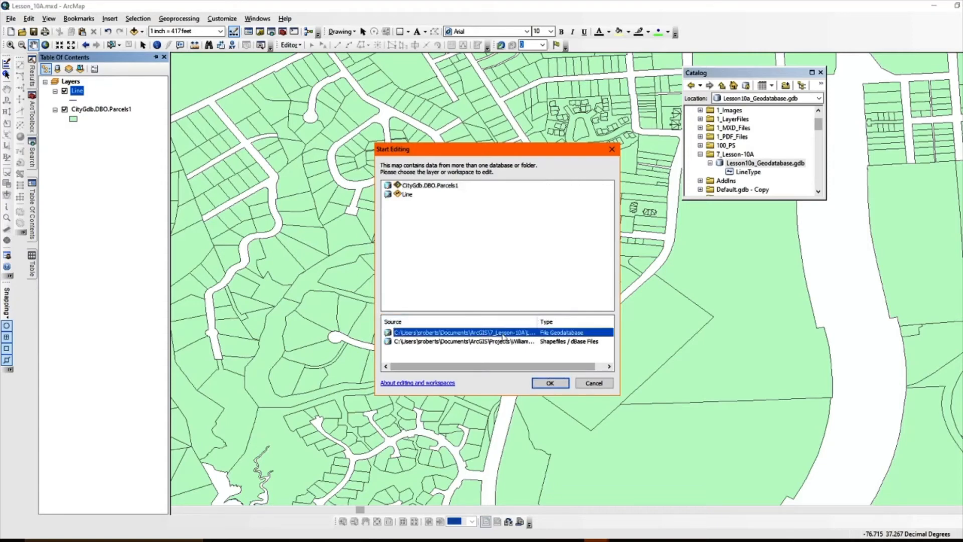
click(551, 383)
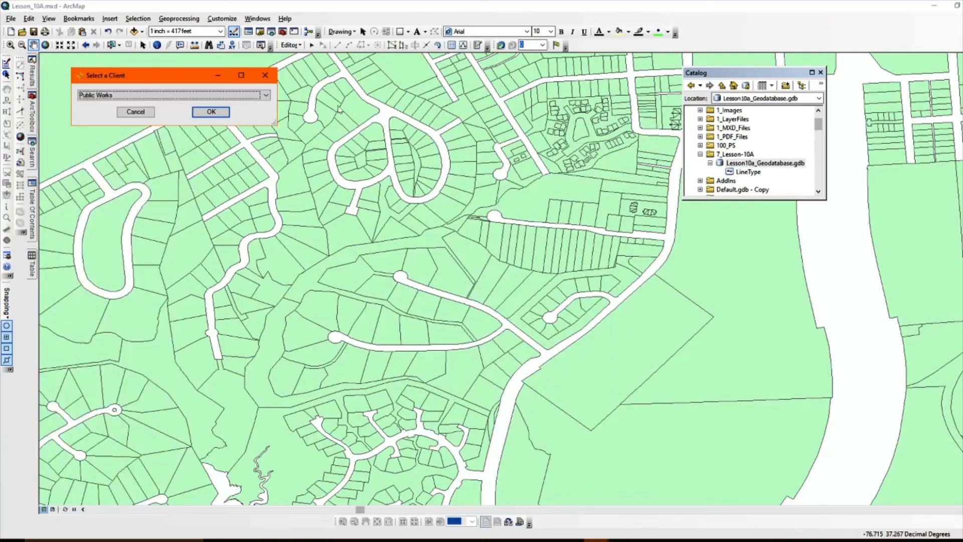
click(142, 113)
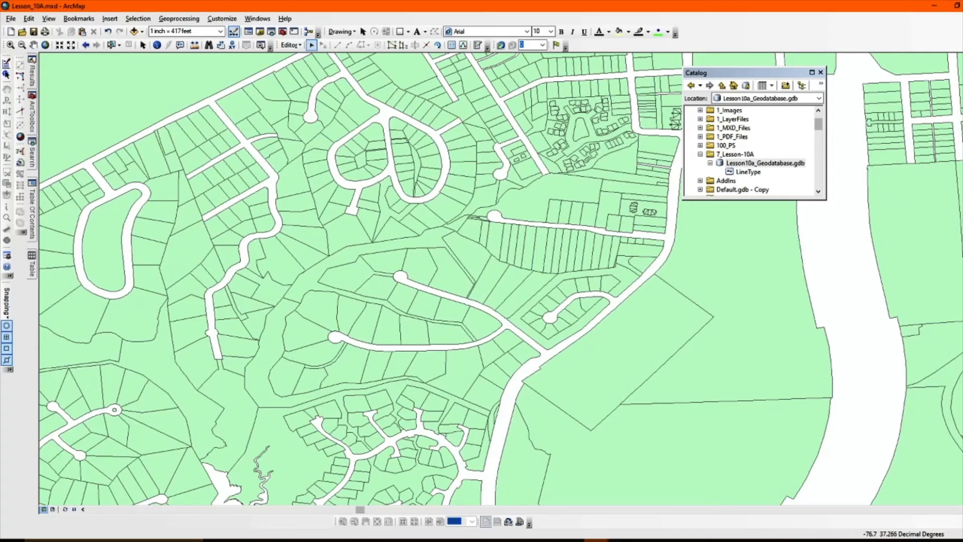
- Sketch an open six-segment line about 1,945 ft long with the Line template across the large parcels east of the diagonal road
mouse_move(962, 81)
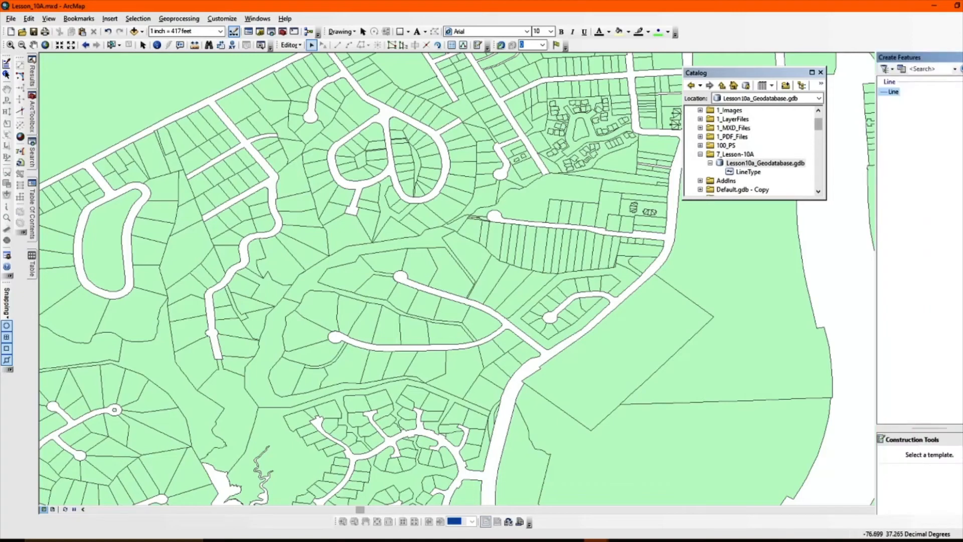
click(894, 93)
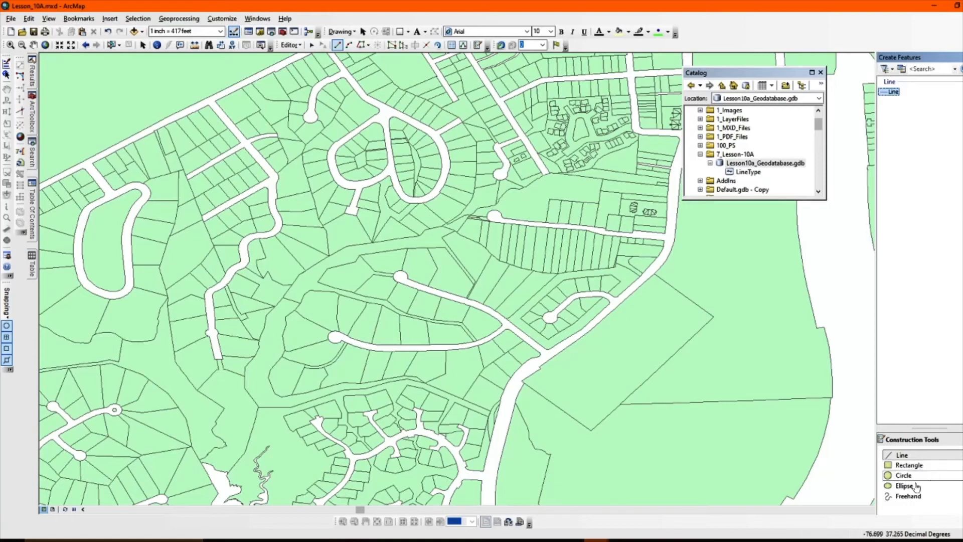
click(941, 456)
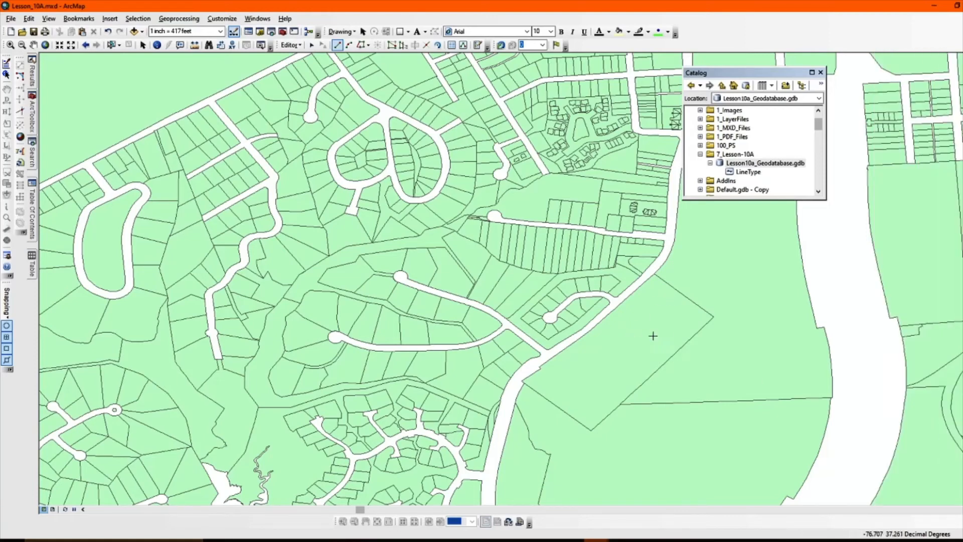
click(620, 348)
click(650, 315)
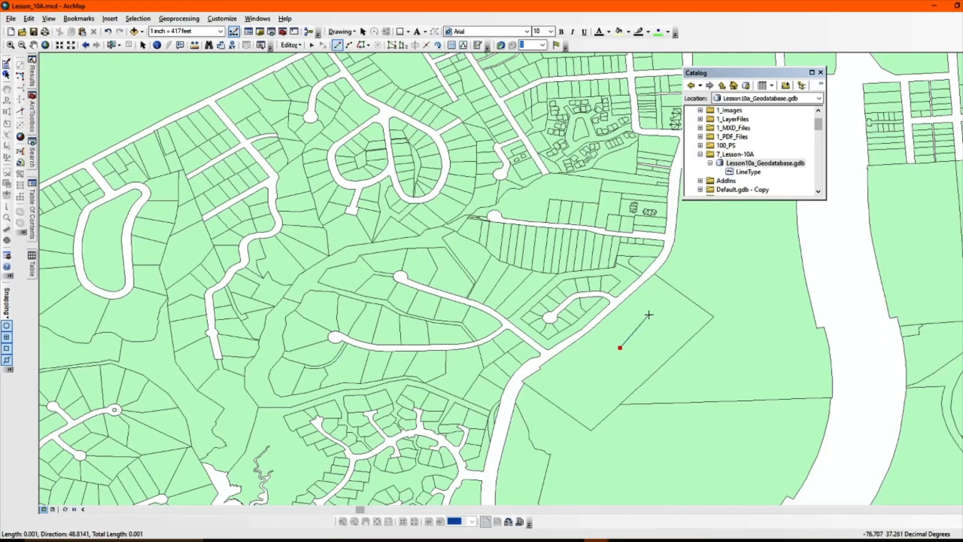
click(716, 300)
click(751, 325)
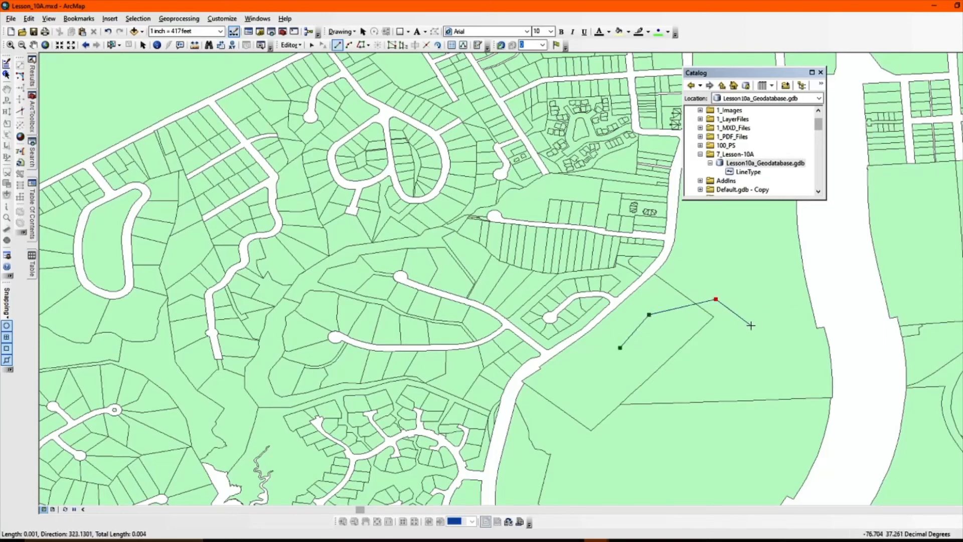
click(756, 356)
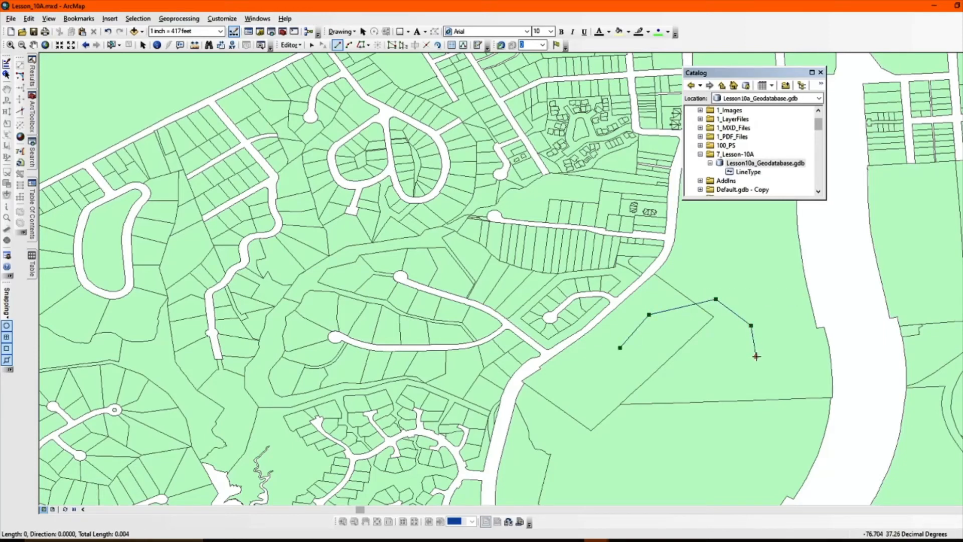
click(707, 378)
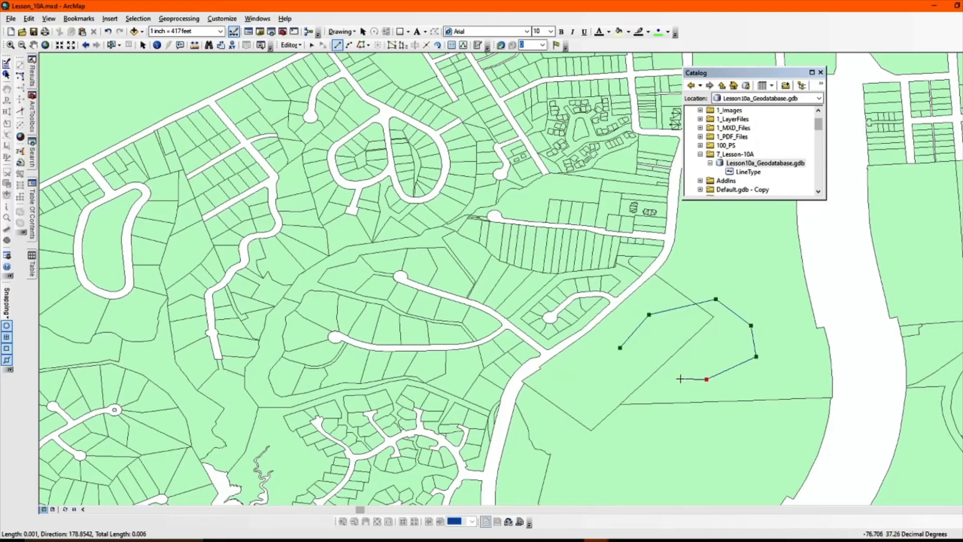
double_click(680, 379)
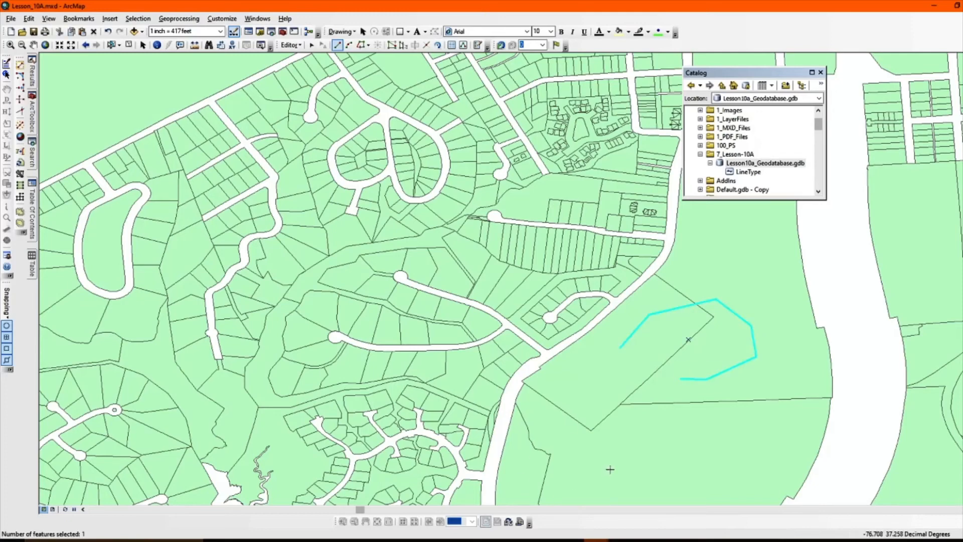
click(312, 45)
- Open the attribute table of the Line layer and widen its NAME column
click(31, 207)
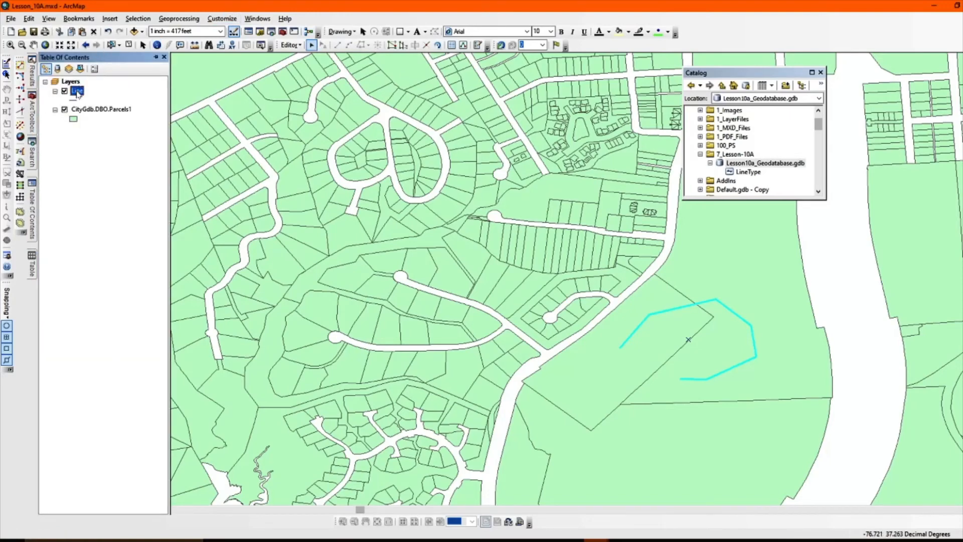
right_click(77, 94)
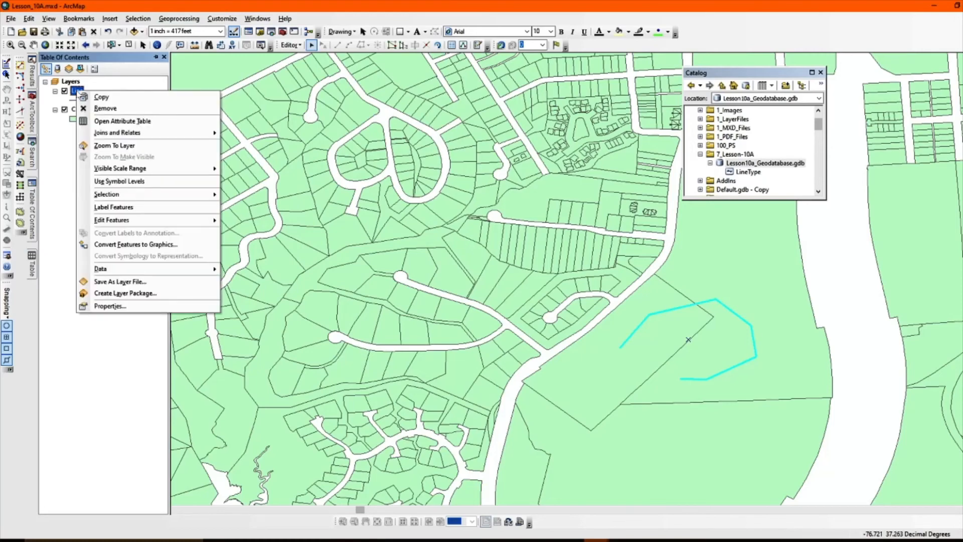
click(147, 124)
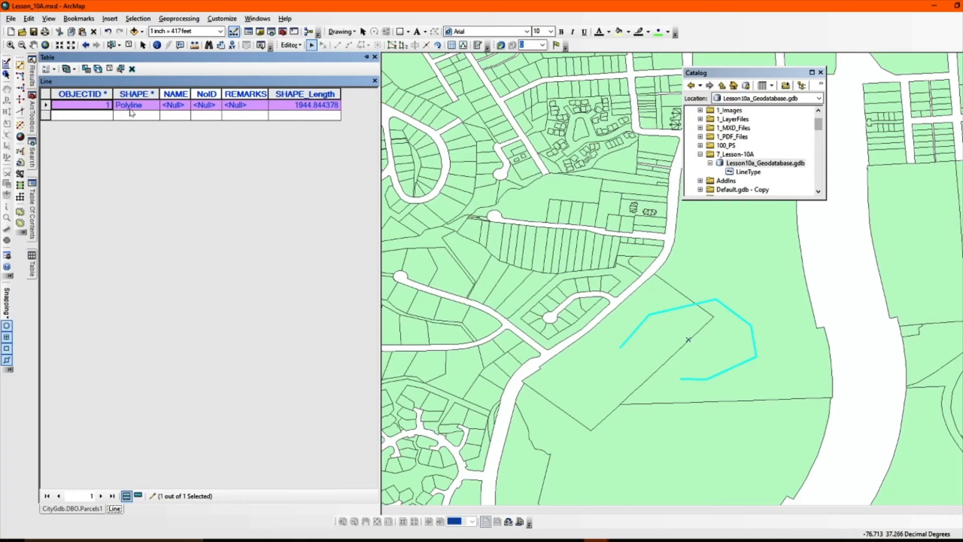
drag(190, 93, 211, 94)
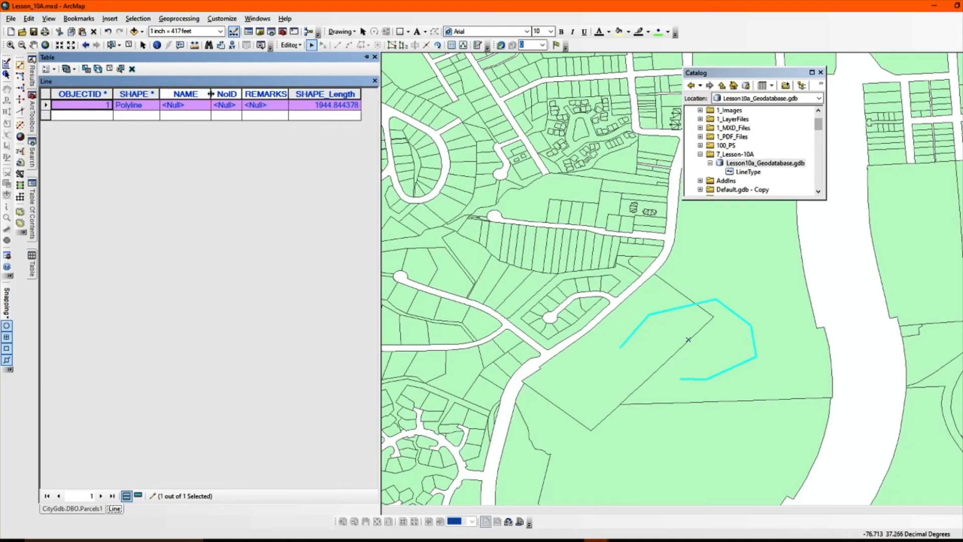
- Fill in the new line's attributes with NAME TEST, NoID 1 and REMARKS TEST COMMENTS
click(193, 106)
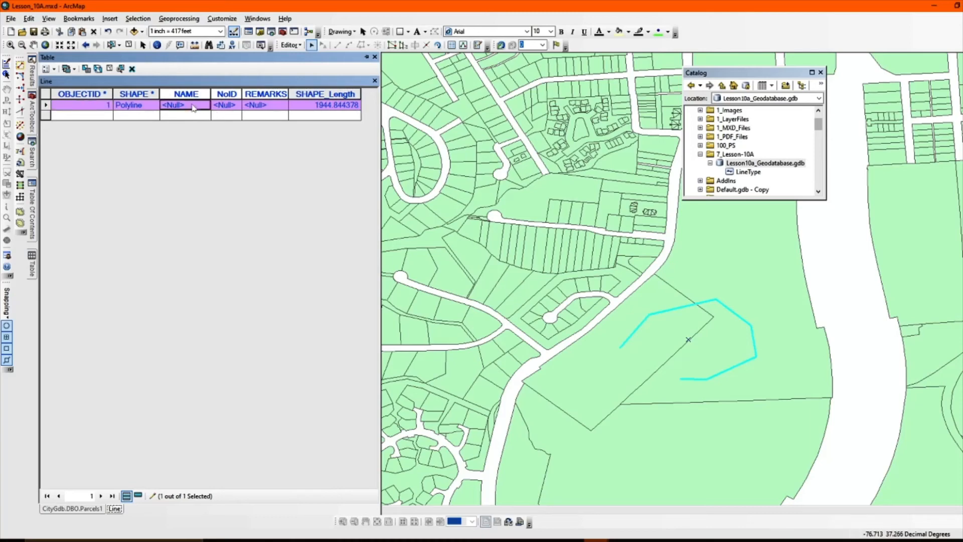
text(TEST)
key(Tab)
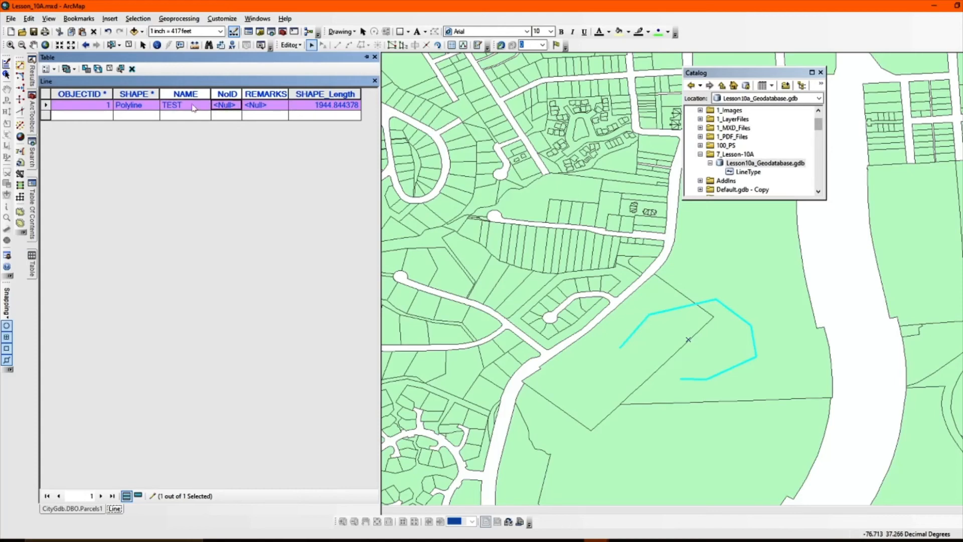
text(1)
key(Tab)
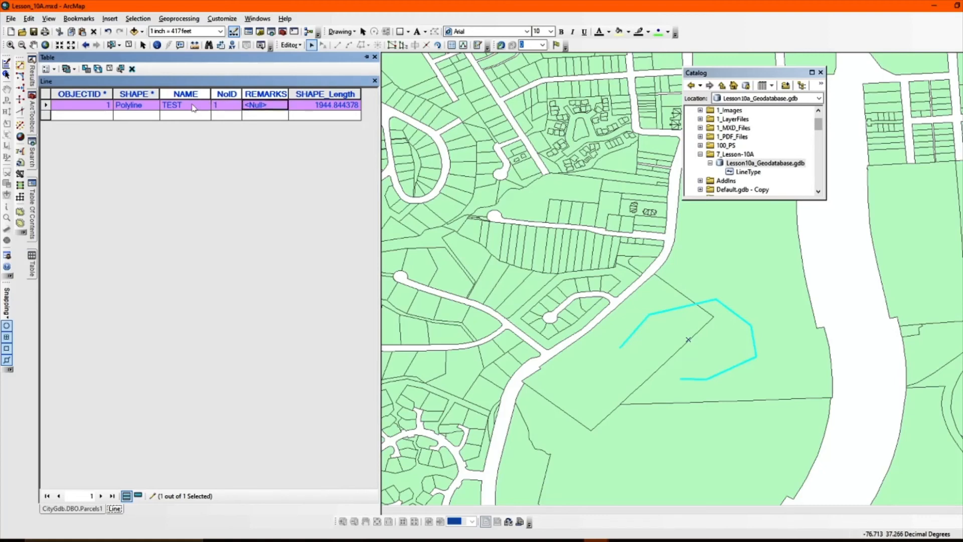
text(TEST)
text( COMMENTS)
key(Tab)
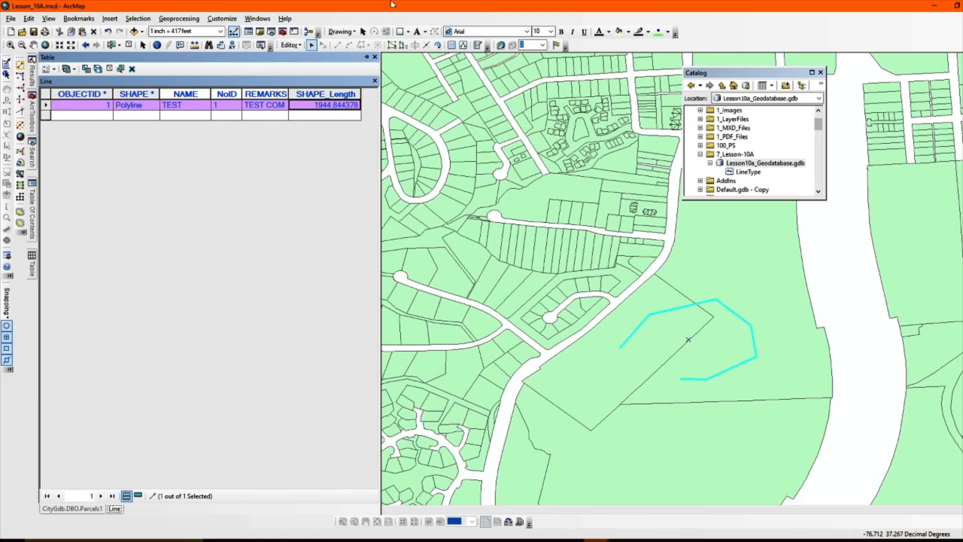
- Save the edits and accept Public Works as the client
click(300, 45)
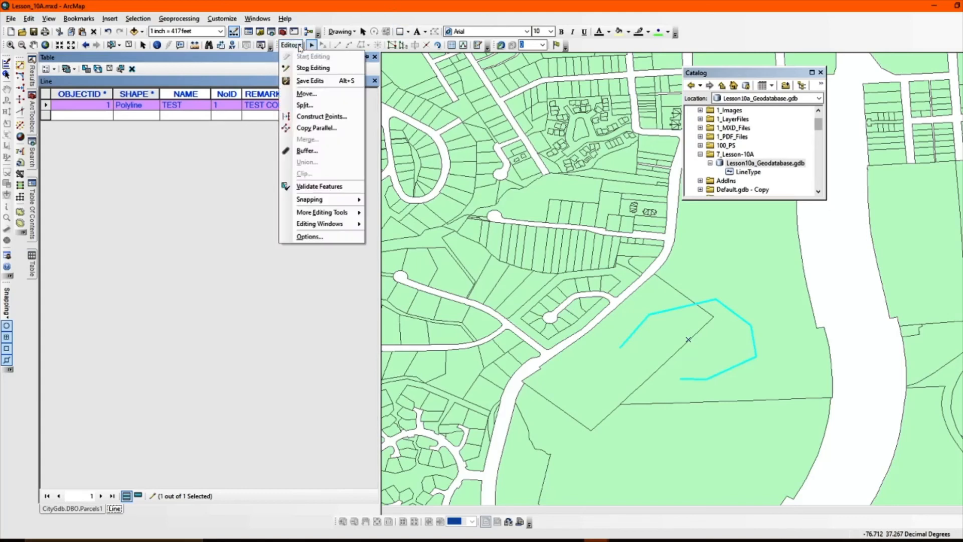
click(343, 81)
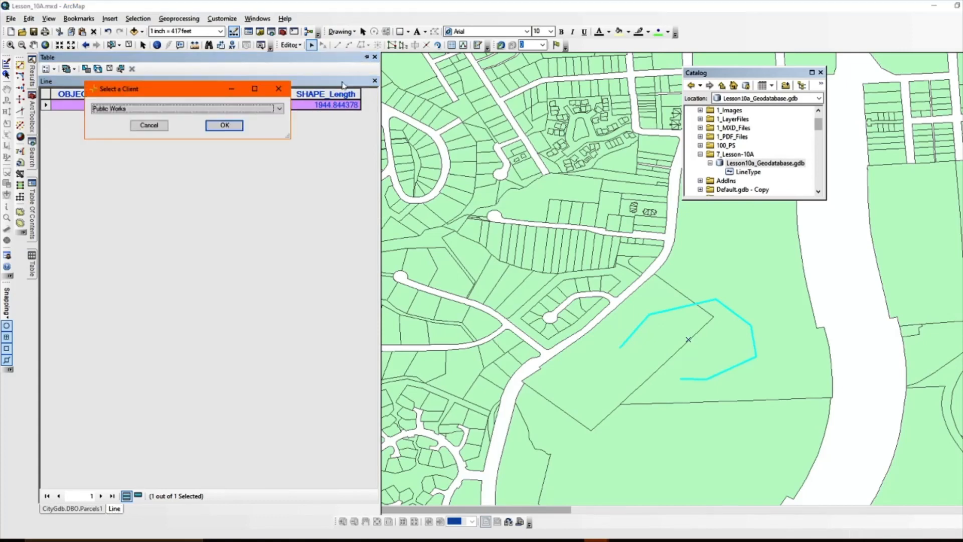
click(227, 127)
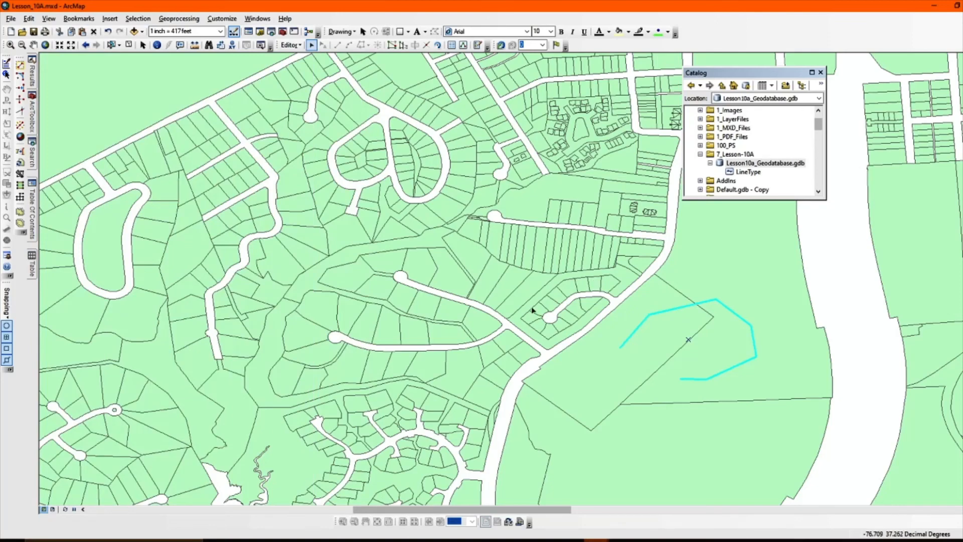
- Select the large parcel crossed by the new line instead of the line, and select Lesson10a_Geodatabase.gdb in the Catalog
click(710, 282)
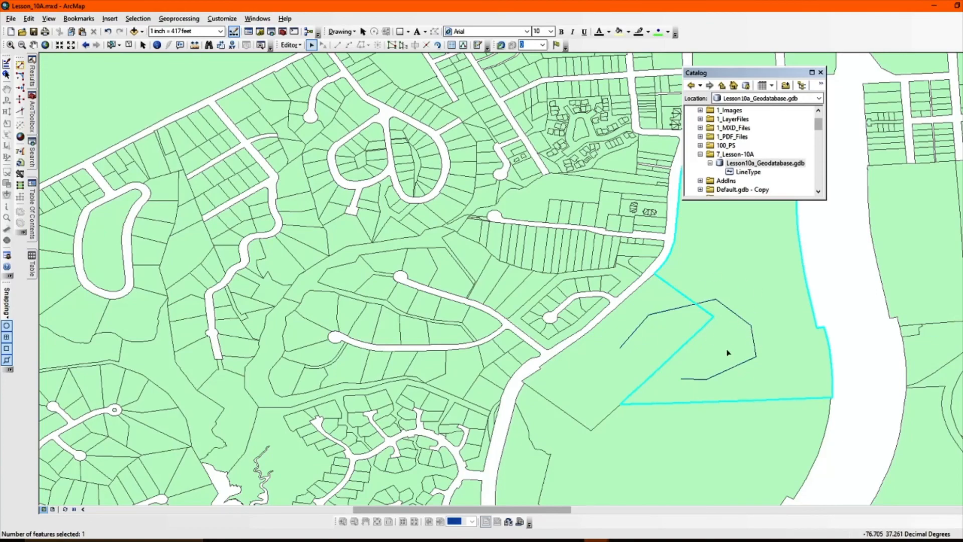
scroll(752, 357, up, 1)
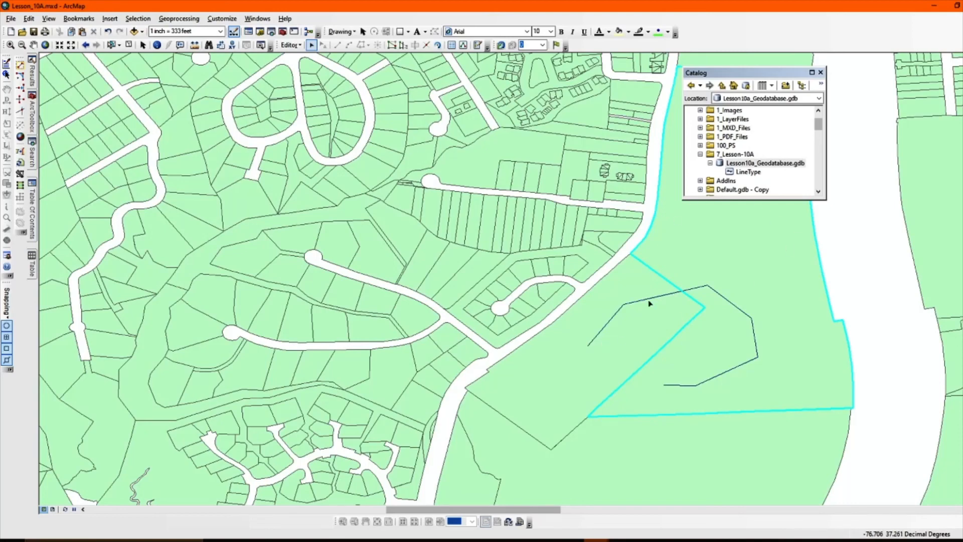
click(779, 167)
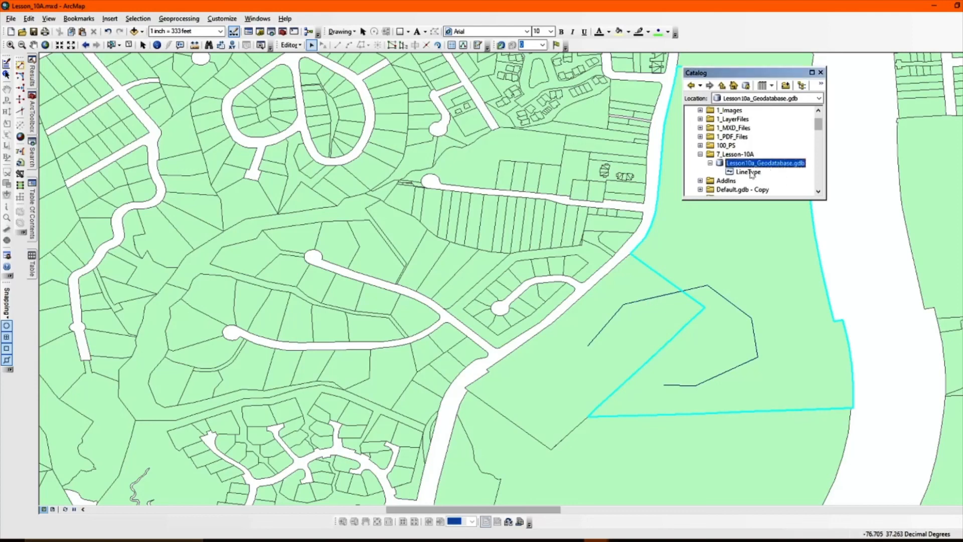